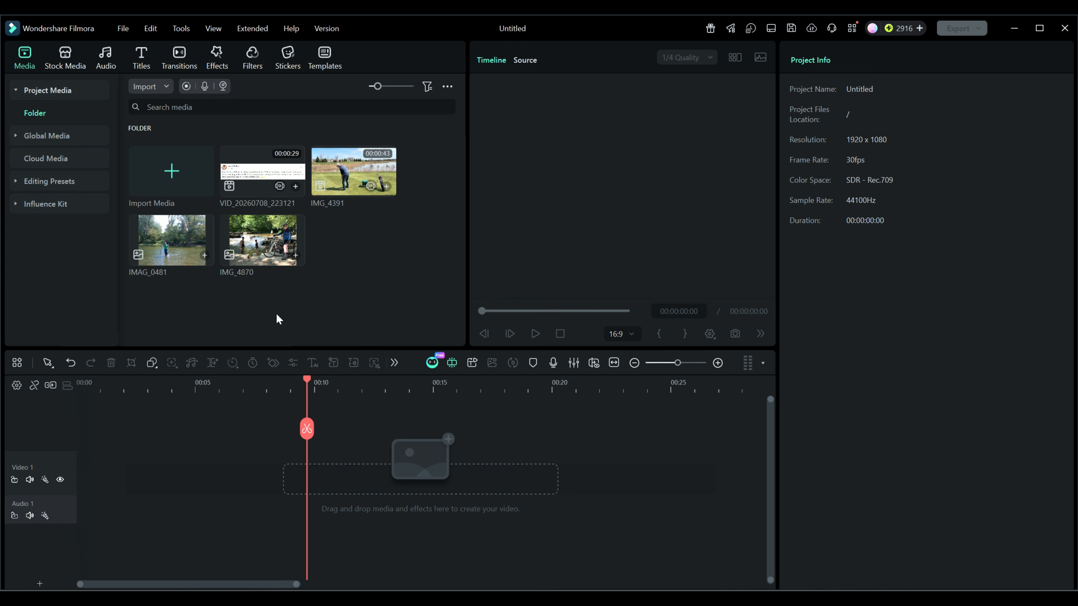
# Step: Inspect the properties of the IMG_4391 video clip in the media library
pyautogui.rightClick(348, 183)
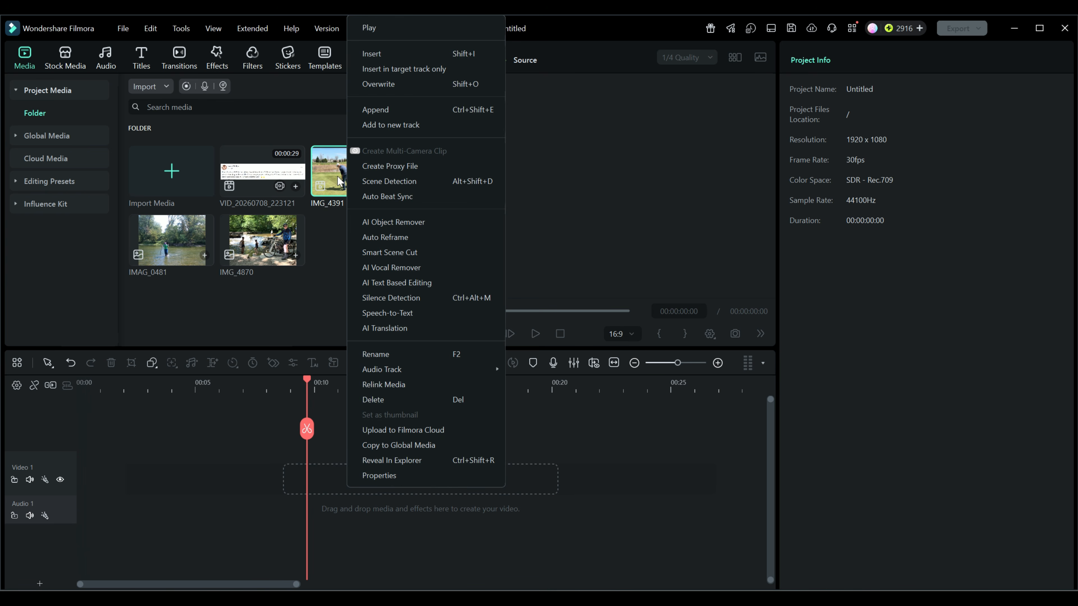
pyautogui.click(378, 476)
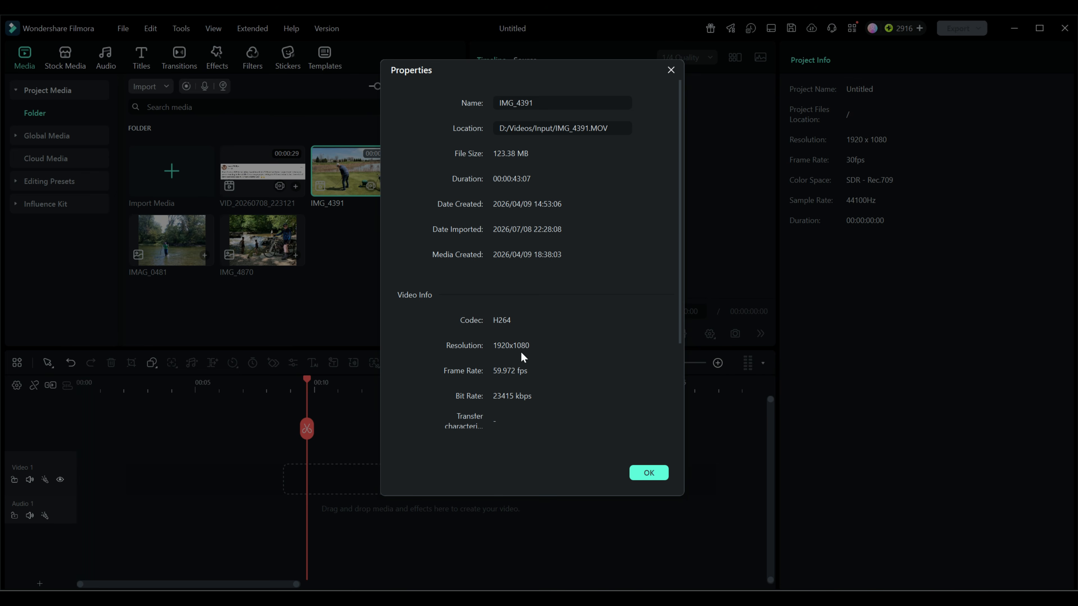
pyautogui.press('Escape')
# Step: Inspect the properties of the IMG_4870 image in the media library
pyautogui.rightClick(262, 245)
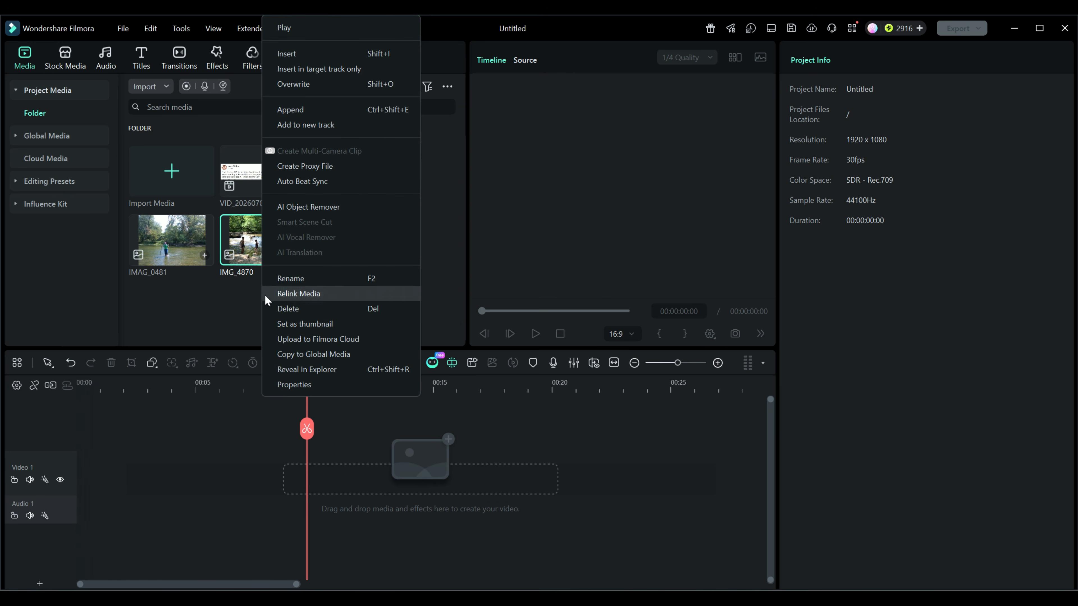
pyautogui.click(289, 384)
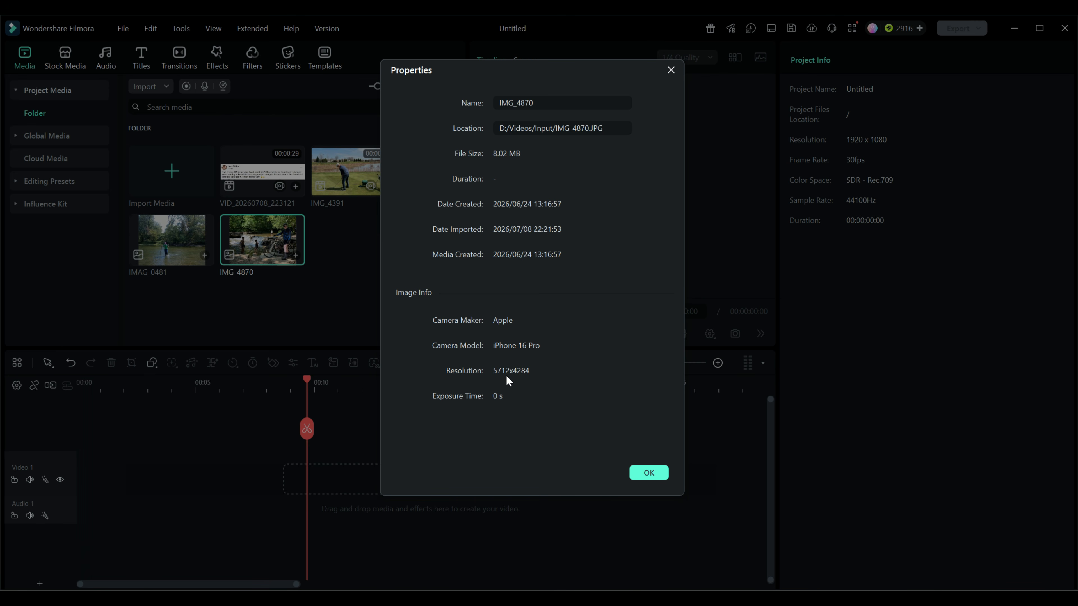
pyautogui.click(671, 70)
# Step: Inspect the properties of the IMG_0481 image in the media library
pyautogui.rightClick(187, 242)
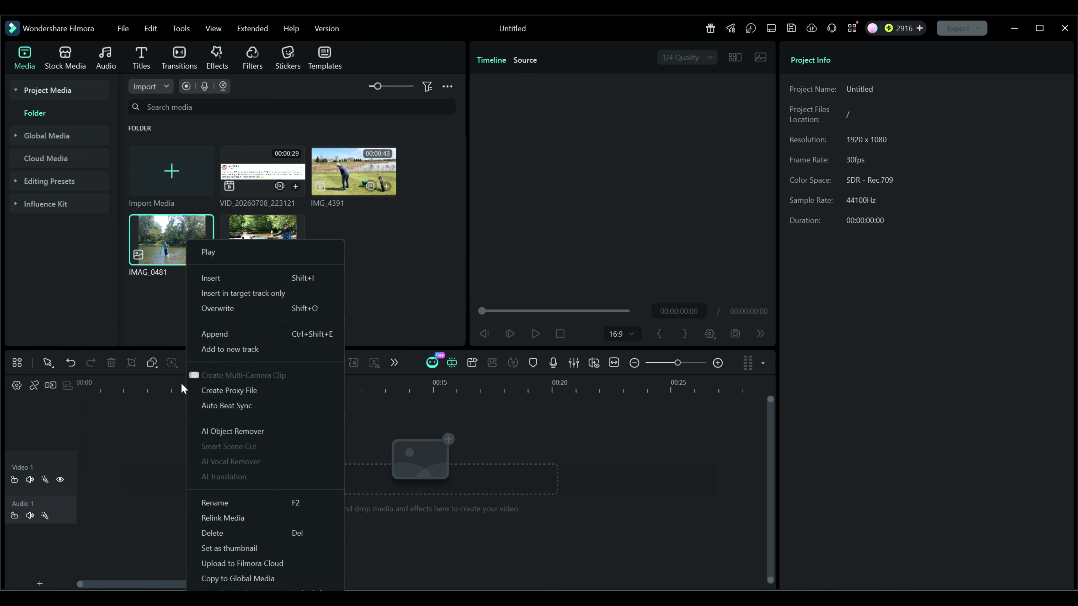
pyautogui.click(255, 604)
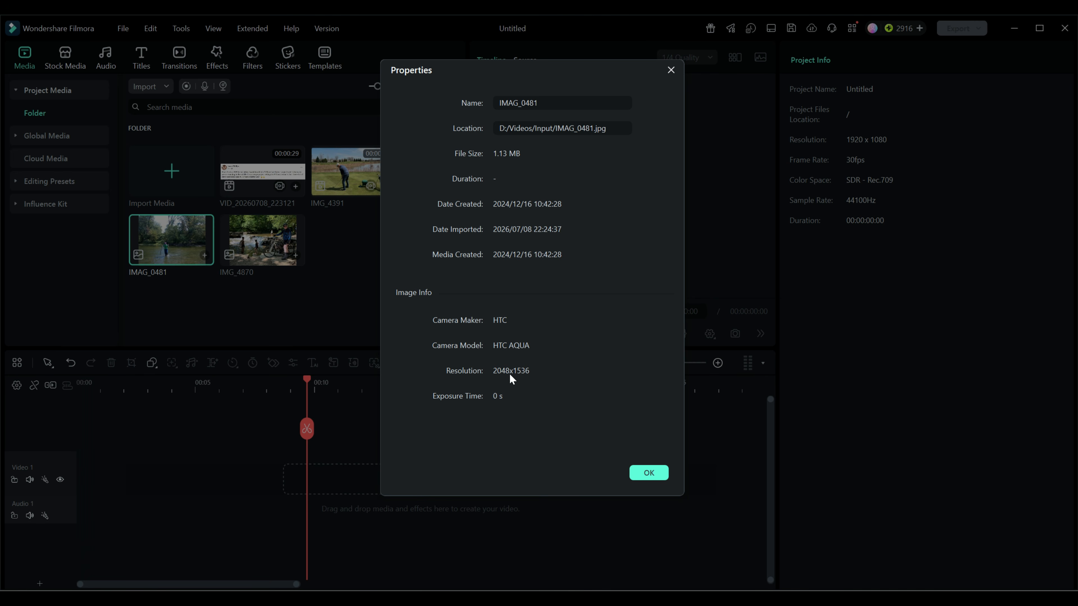
pyautogui.click(671, 70)
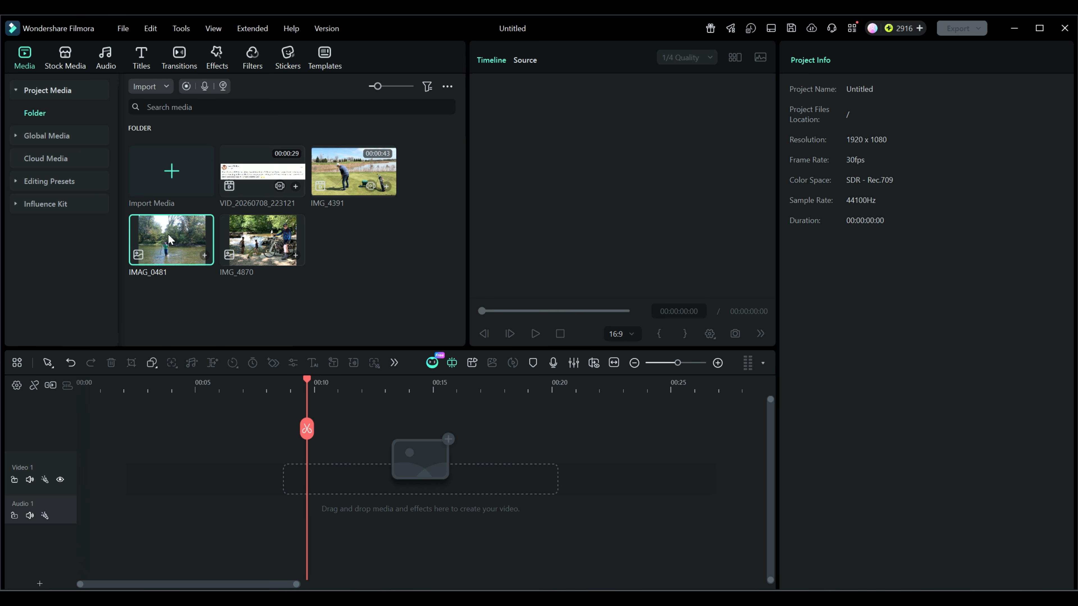
# Step: Add the IMG_0481 image to the Video 1 track and move the playhead to about 2 seconds
pyautogui.moveTo(169, 239); pyautogui.dragTo(66, 493)
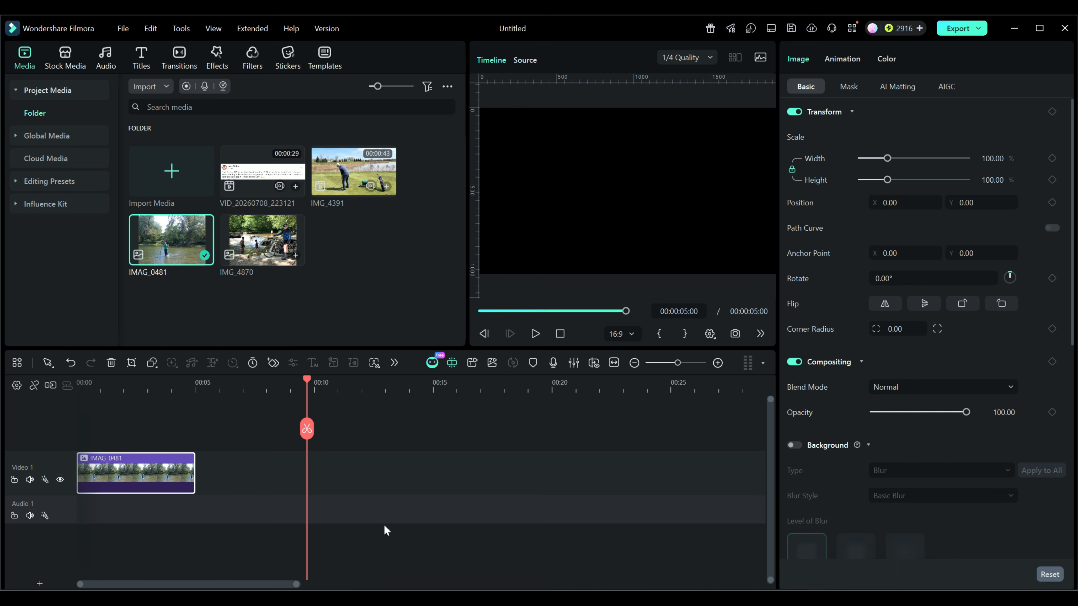
pyautogui.click(127, 390)
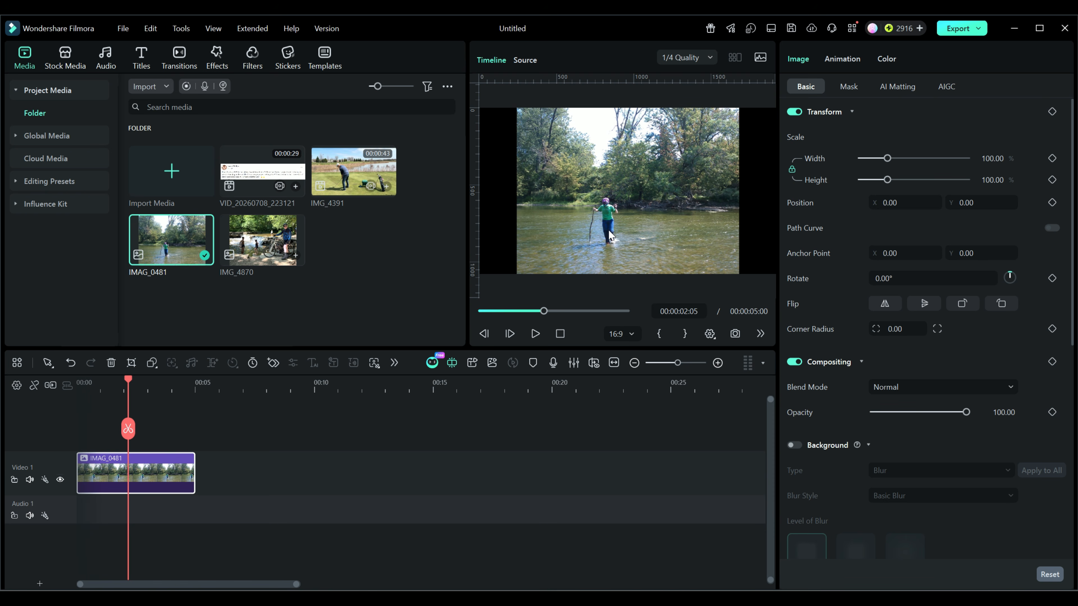
# Step: Crop the IMG_0481 clip to a 4:3 region of 720 x 540 around the wading person
pyautogui.click(131, 363)
pyautogui.moveTo(335, 111); pyautogui.dragTo(449, 197)
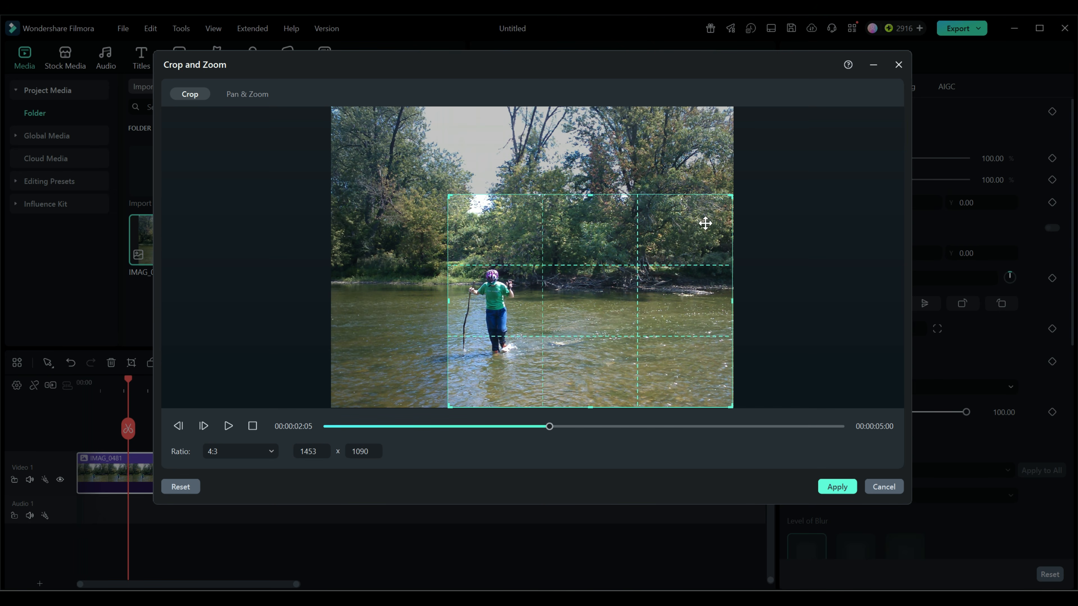
pyautogui.moveTo(730, 197); pyautogui.dragTo(588, 233)
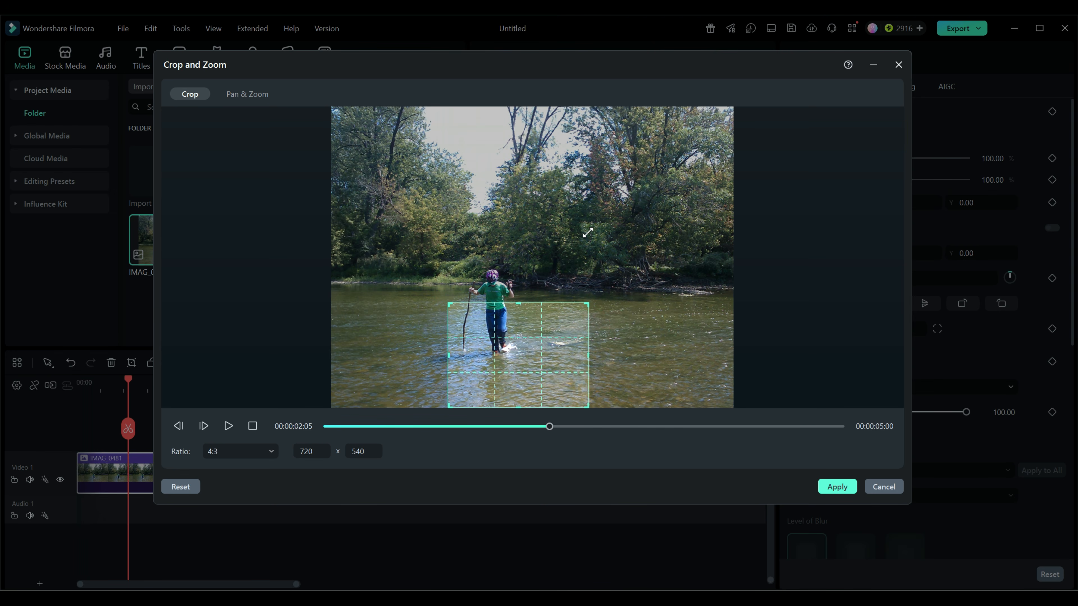
pyautogui.moveTo(529, 366); pyautogui.dragTo(507, 328)
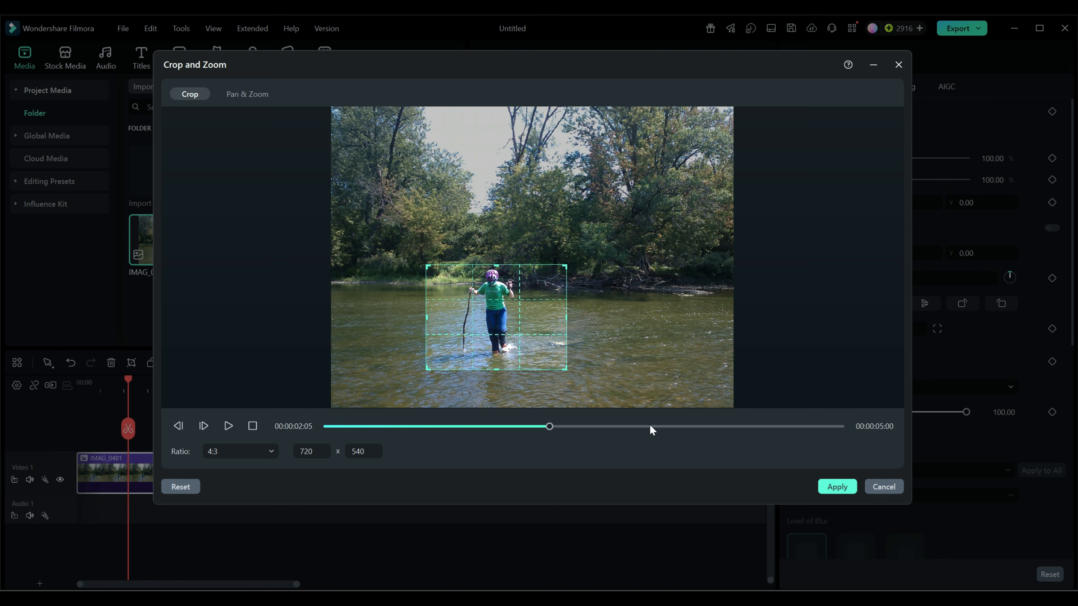
pyautogui.click(819, 489)
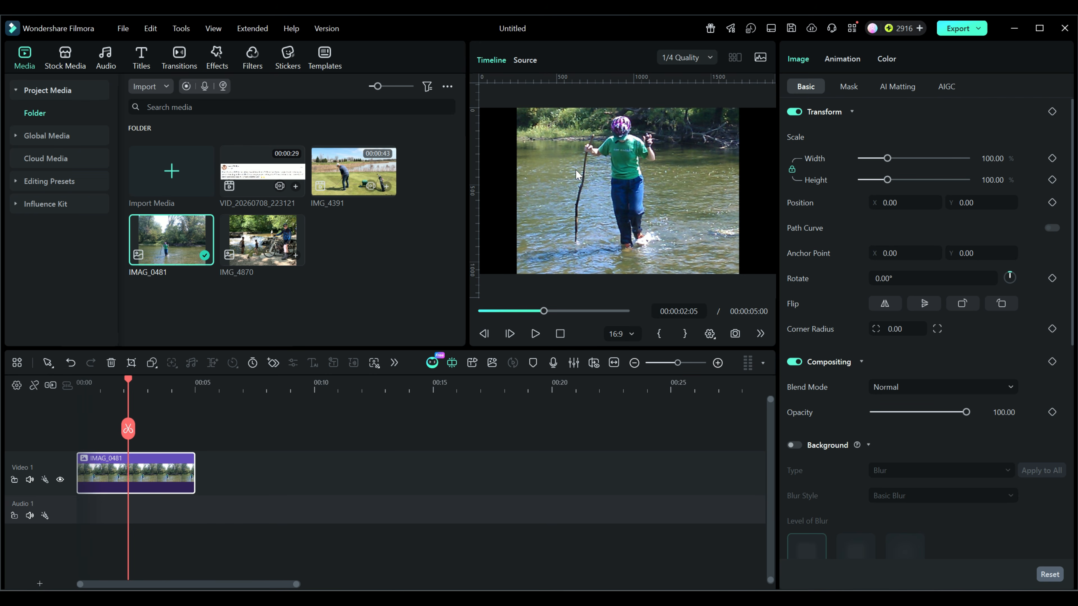
# Step: Enlarge the preview area and set the preview playback quality to Full Quality
pyautogui.moveTo(468, 220); pyautogui.dragTo(298, 219)
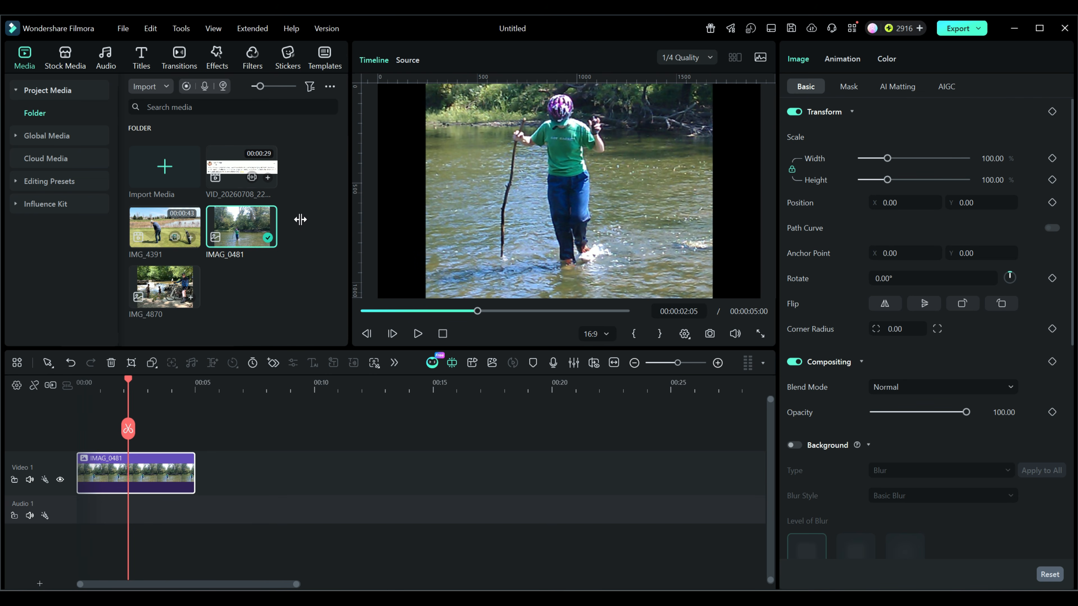
pyautogui.moveTo(442, 349); pyautogui.dragTo(433, 438)
pyautogui.click(711, 57)
pyautogui.click(692, 81)
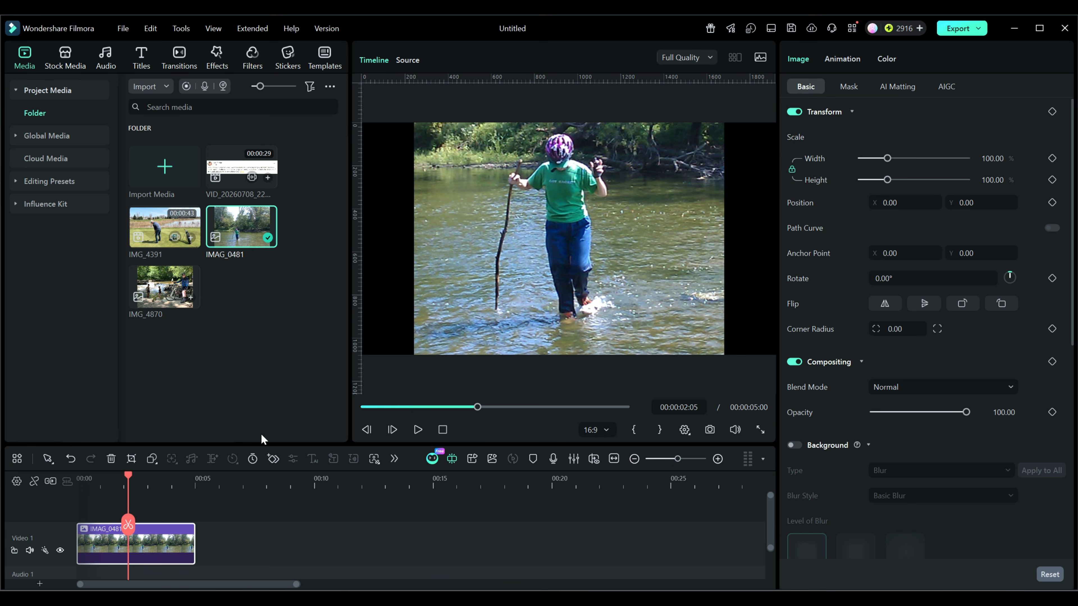
# Step: Open the Performance preferences and examine the GPU, rendering and proxy options
pyautogui.click(124, 29)
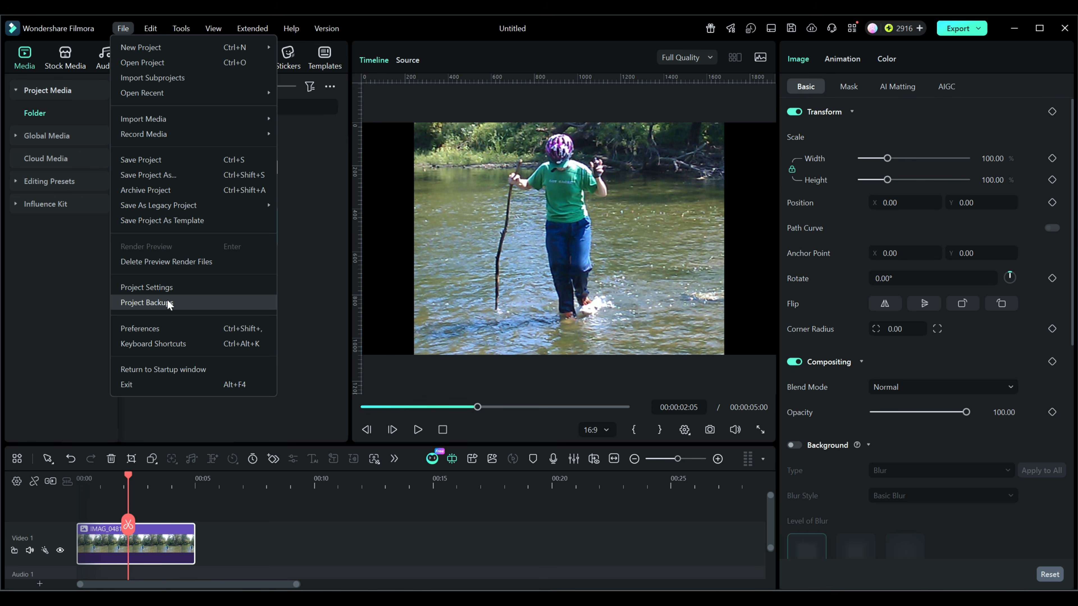
pyautogui.click(144, 327)
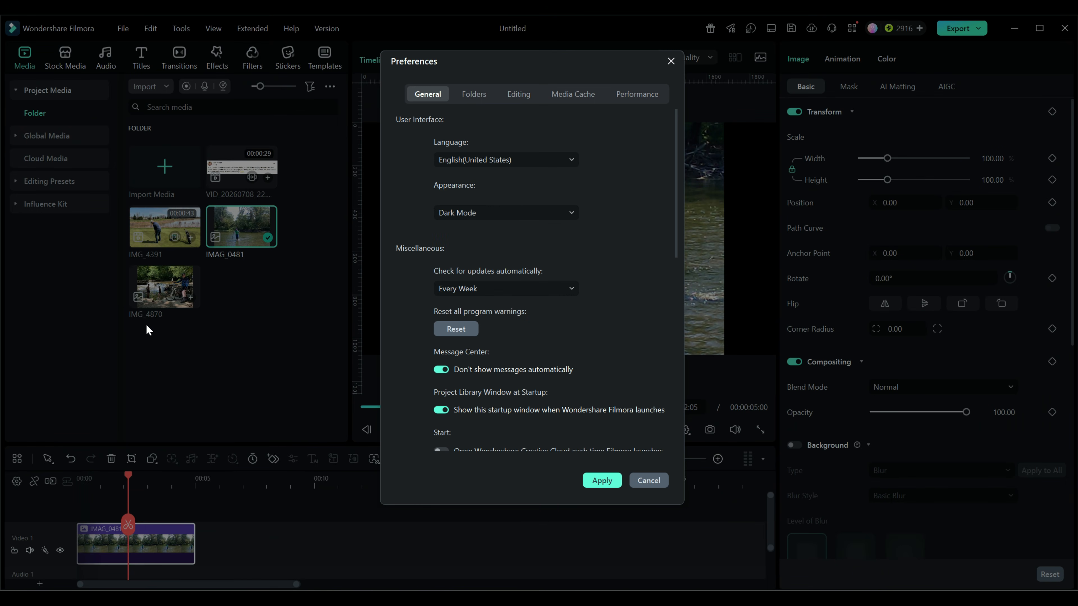
pyautogui.click(627, 94)
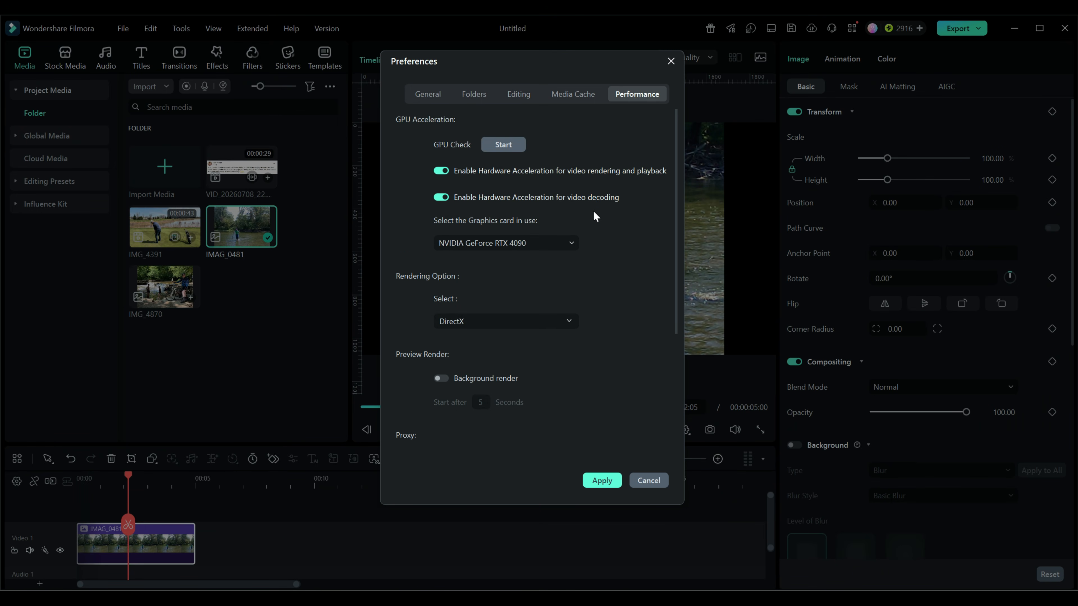
pyautogui.scroll(-2, 606, 248)
pyautogui.scroll(-2, 605, 255)
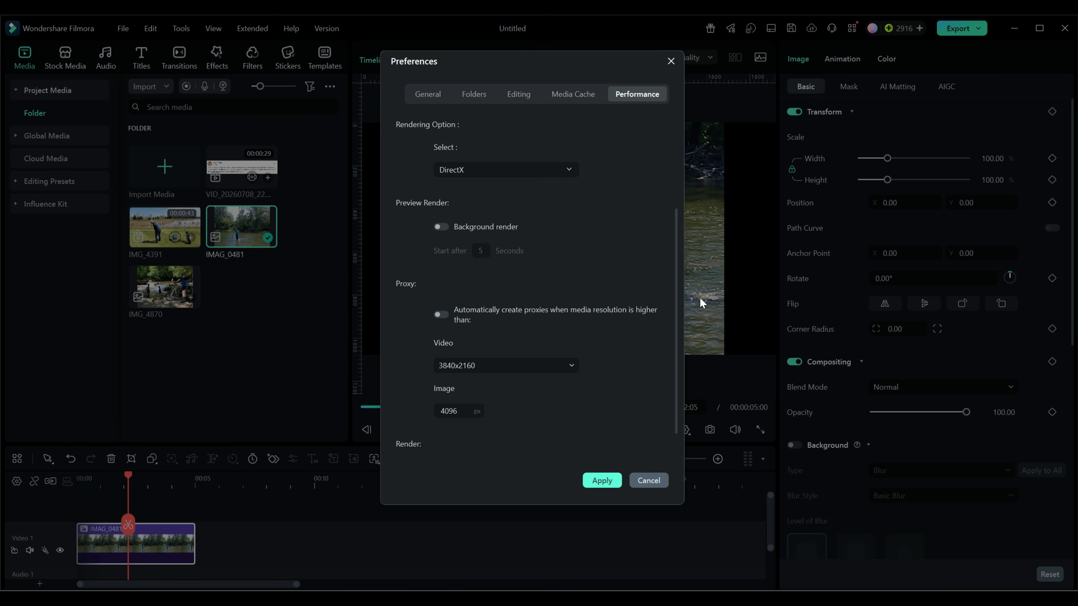
pyautogui.click(443, 314)
pyautogui.click(571, 365)
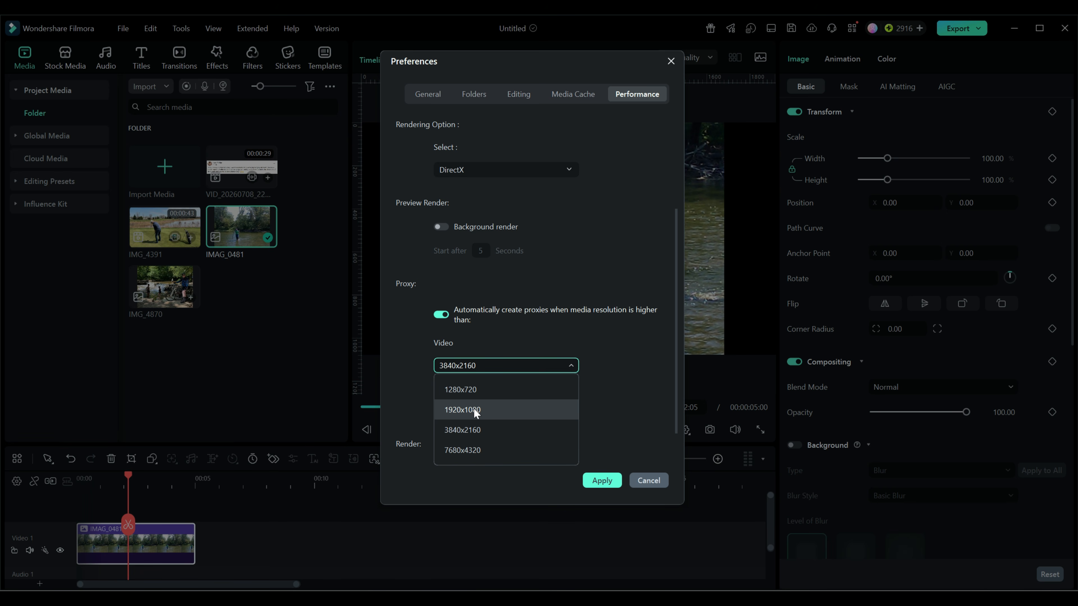
pyautogui.click(438, 315)
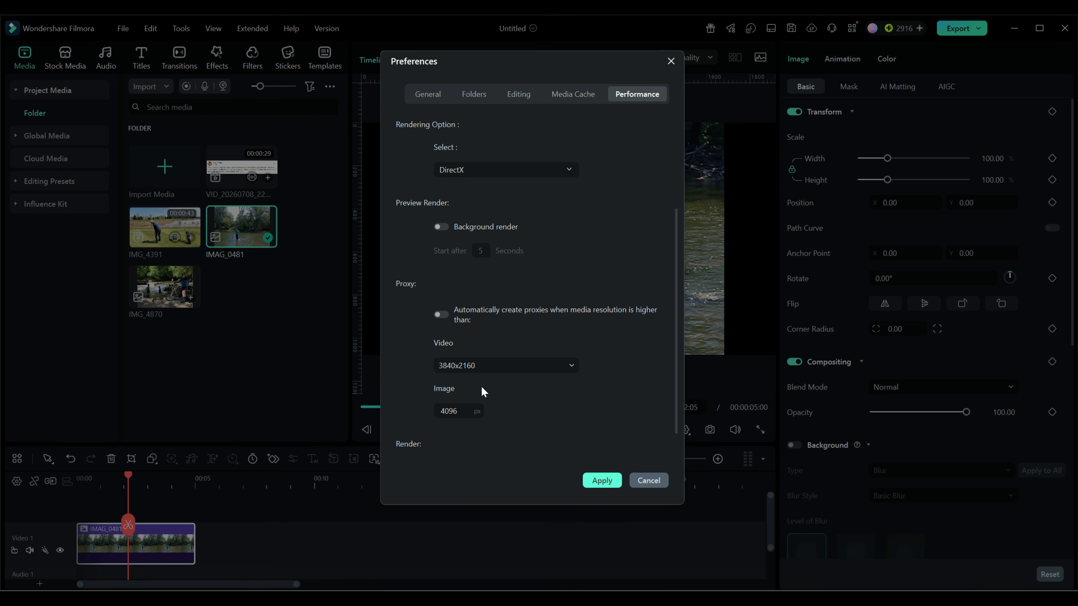
pyautogui.click(571, 365)
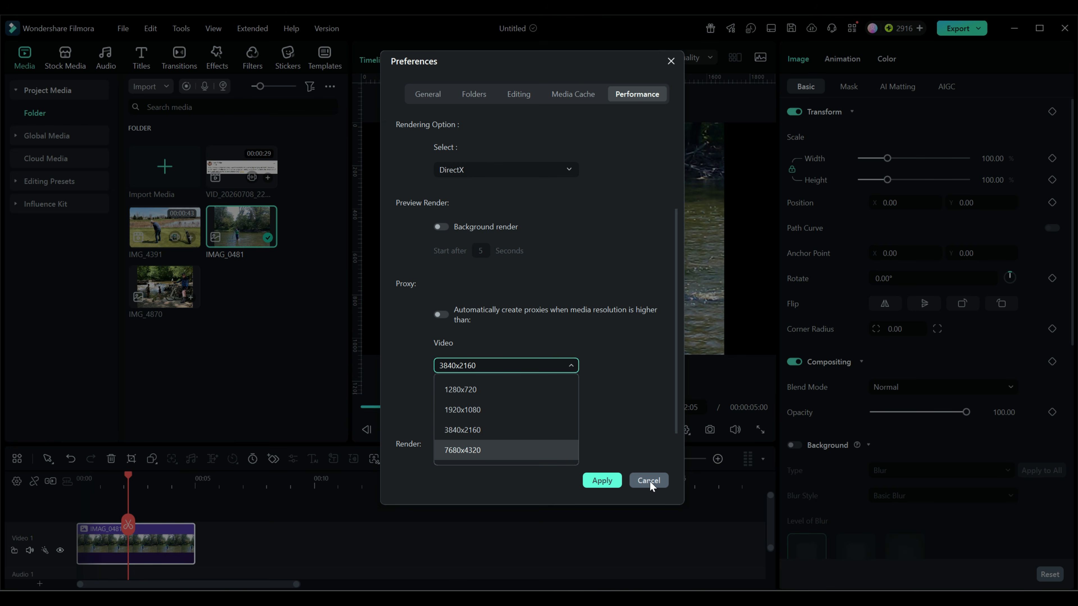
pyautogui.click(600, 481)
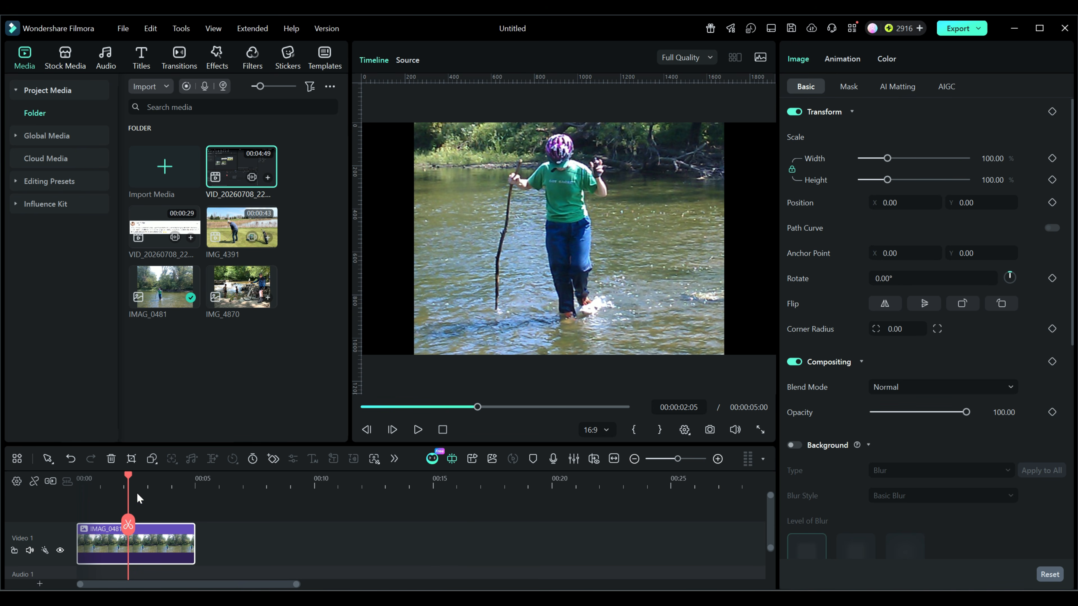
# Step: Delete the effects and filters applied to the IMG_0481 clip
pyautogui.rightClick(165, 542)
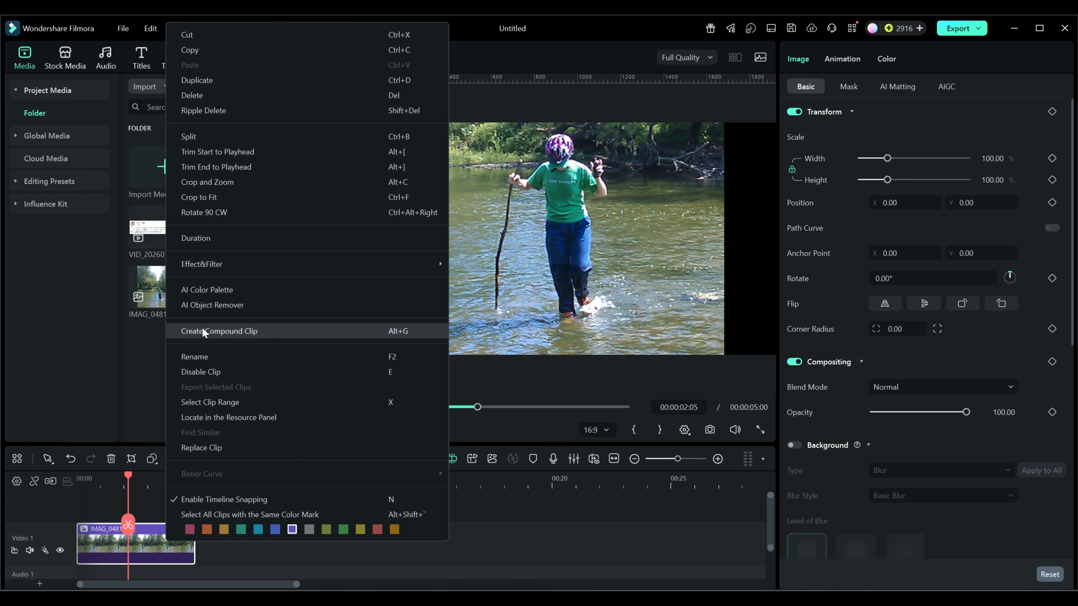
pyautogui.moveTo(204, 267)
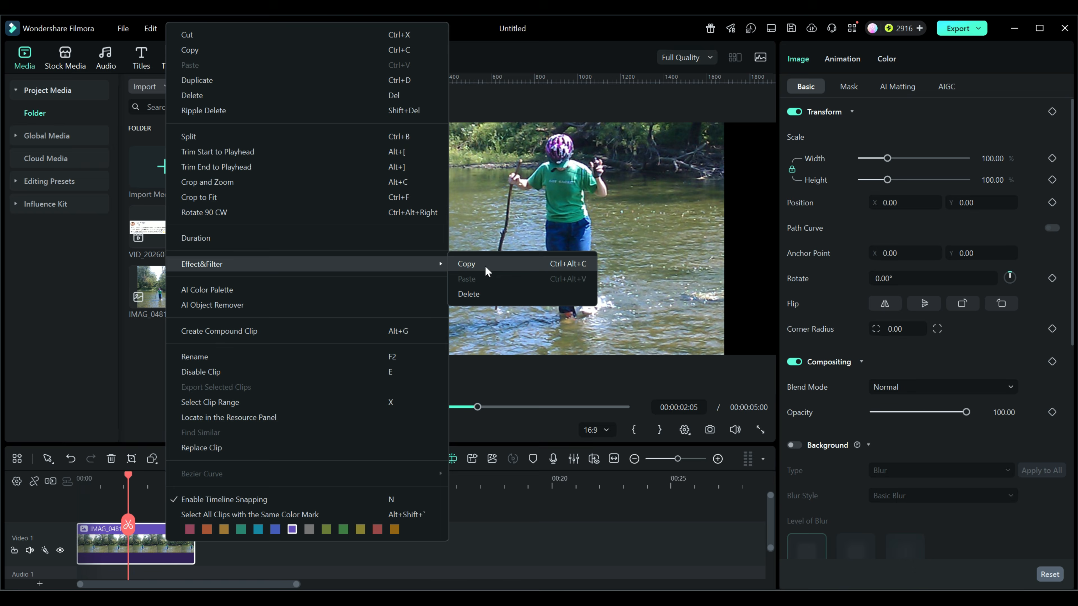
pyautogui.click(475, 295)
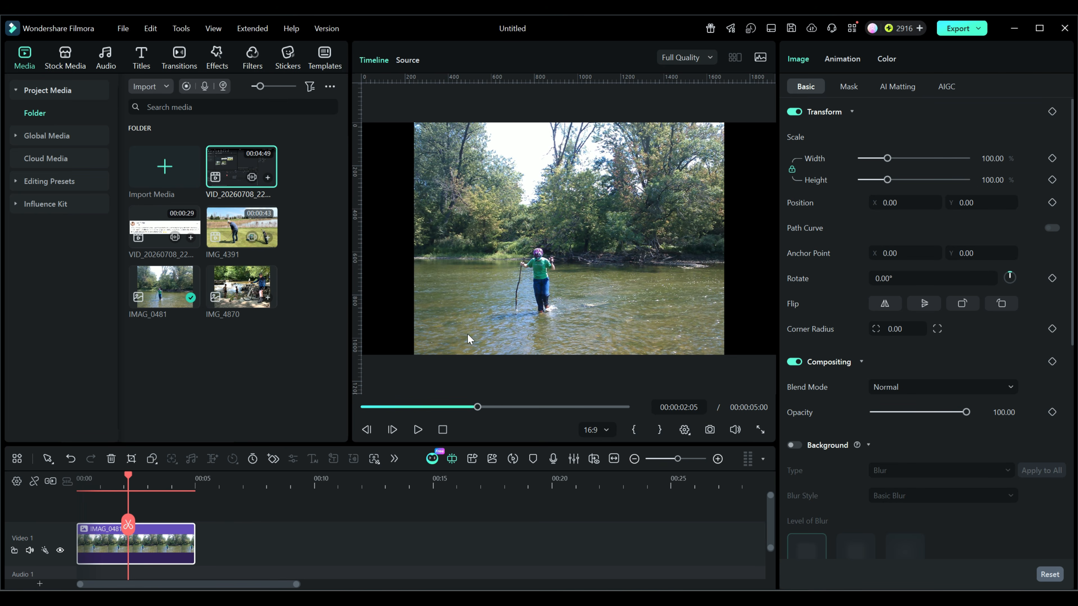
# Step: Set the project to a 9:16 (Portrait) aspect ratio at 2160x3840 resolution
pyautogui.click(123, 28)
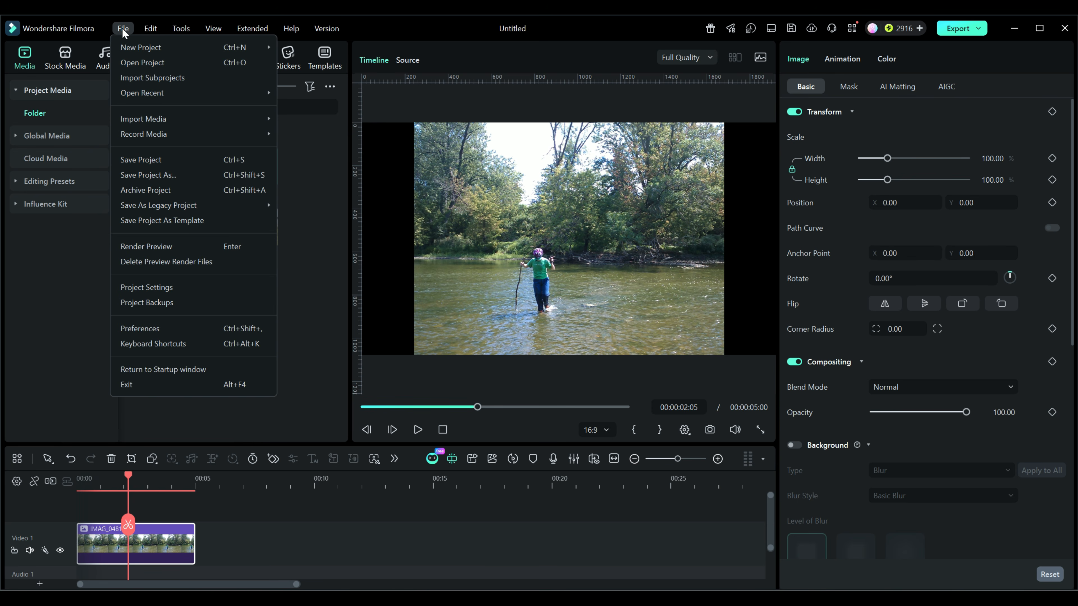
pyautogui.click(150, 286)
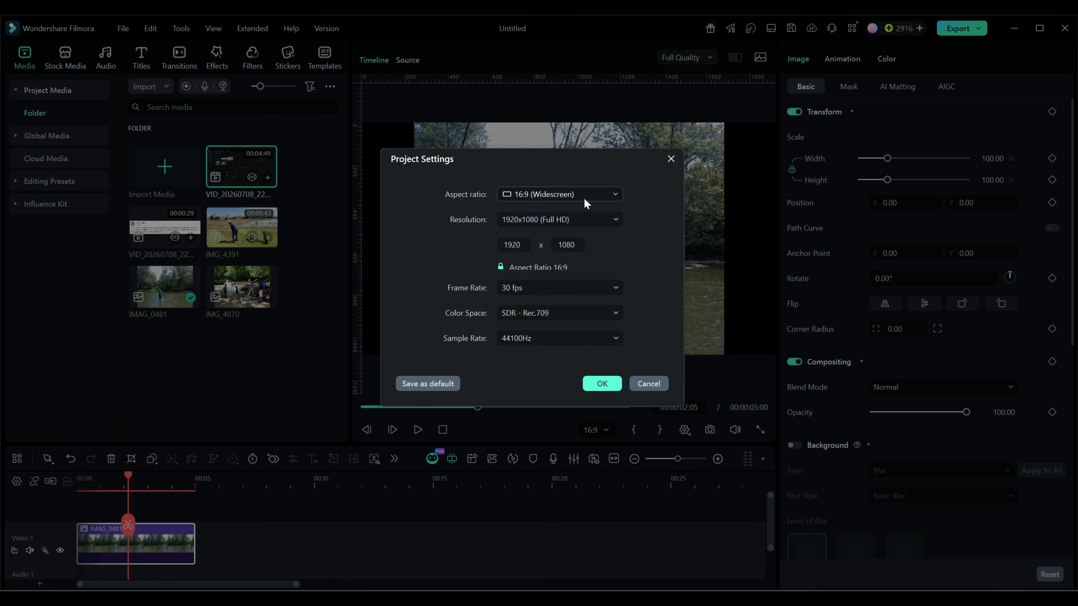
pyautogui.click(617, 192)
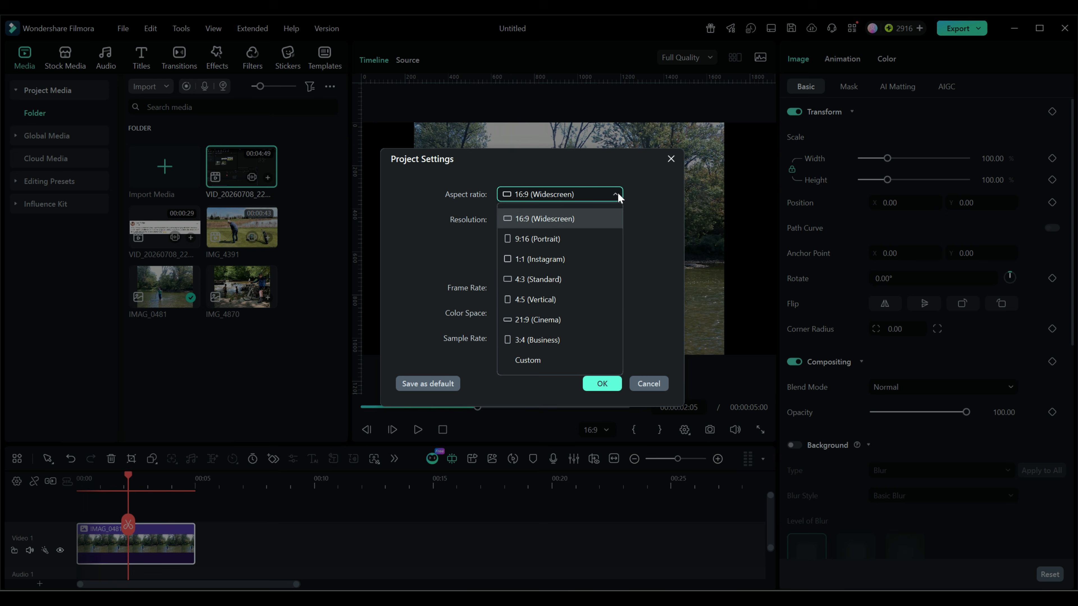
pyautogui.click(534, 239)
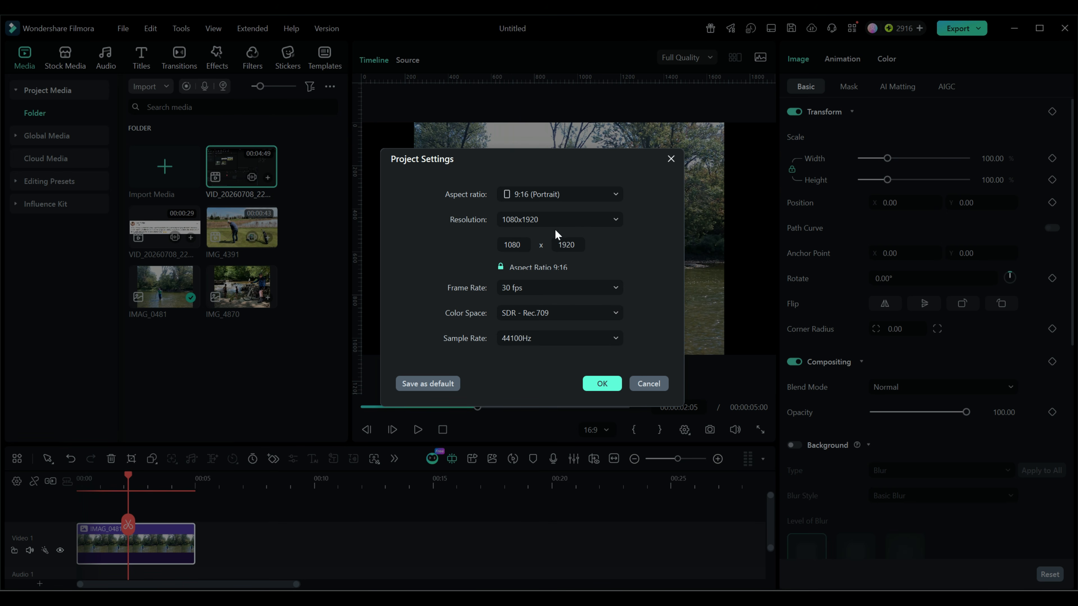
pyautogui.click(616, 220)
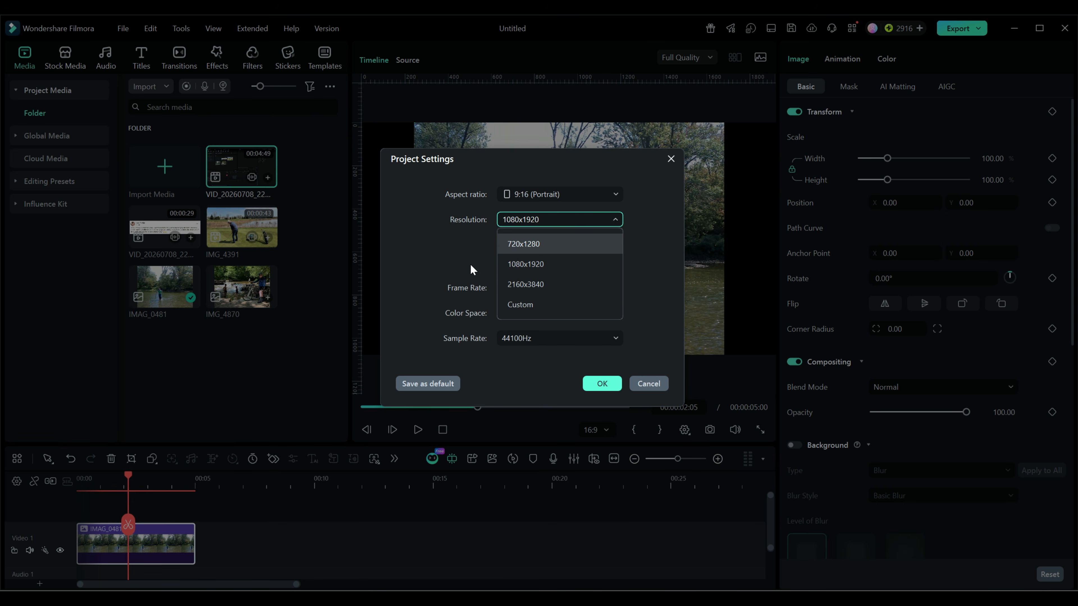
pyautogui.click(527, 285)
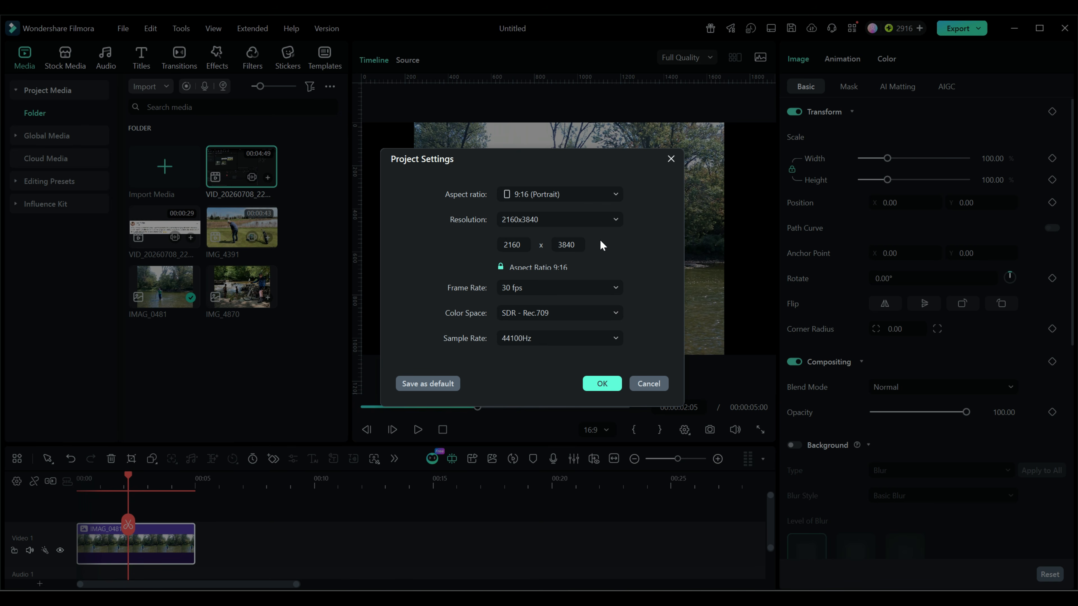
pyautogui.press('Return')
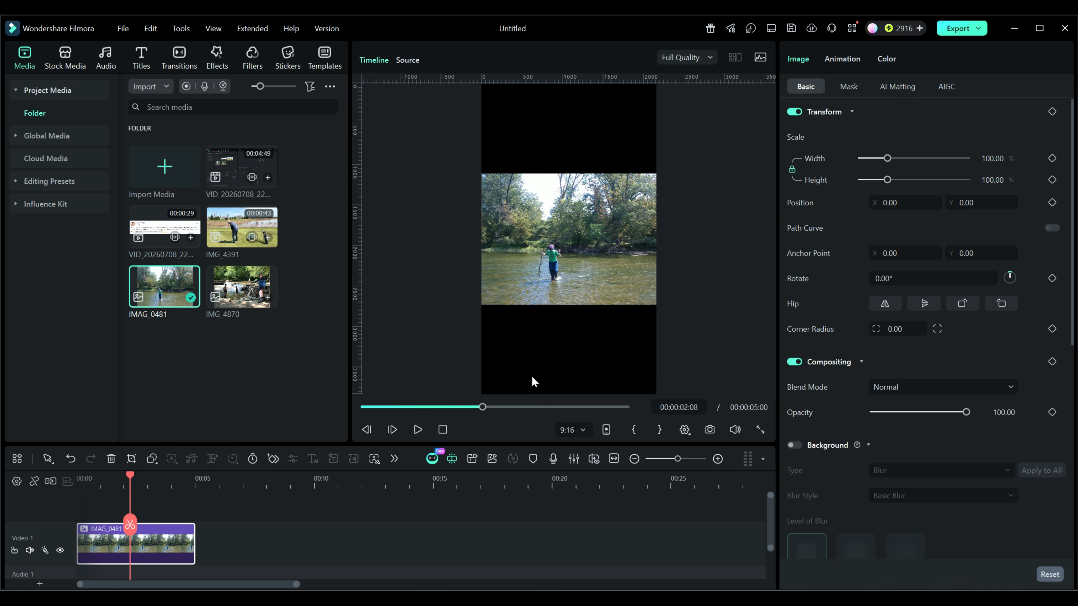
# Step: Apply Crop to Fit to the IMG_0481 clip so it fills the portrait frame
pyautogui.rightClick(157, 542)
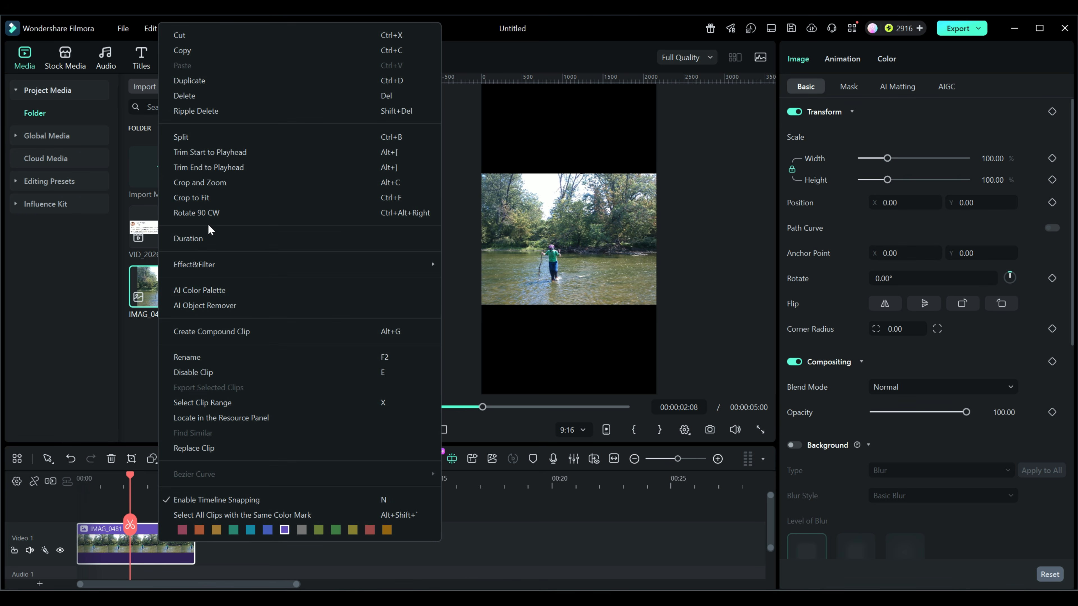
pyautogui.click(198, 197)
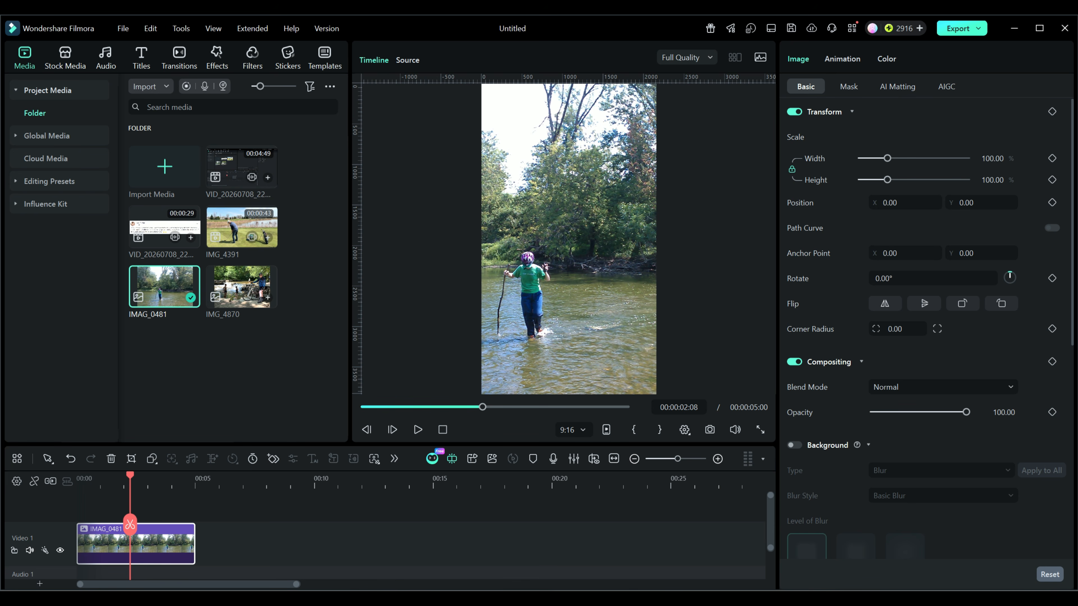
# Step: Delete the IMAG_0481 clip from the timeline
pyautogui.rightClick(165, 551)
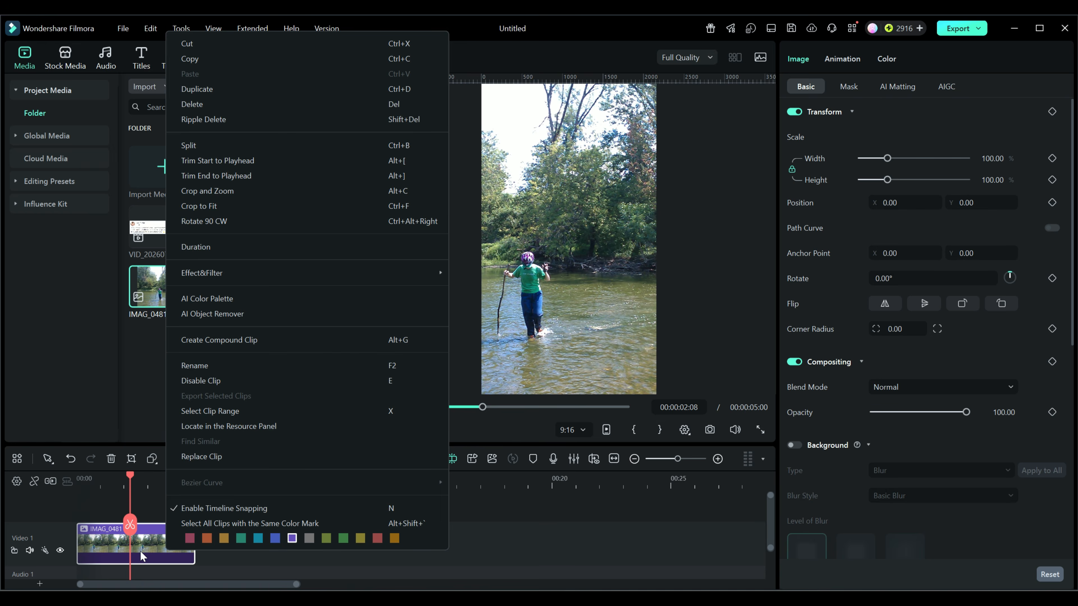
pyautogui.press('Delete')
# Step: Set the default Photo Placement to Crop to Fit in the Editing preferences and apply it
pyautogui.click(122, 31)
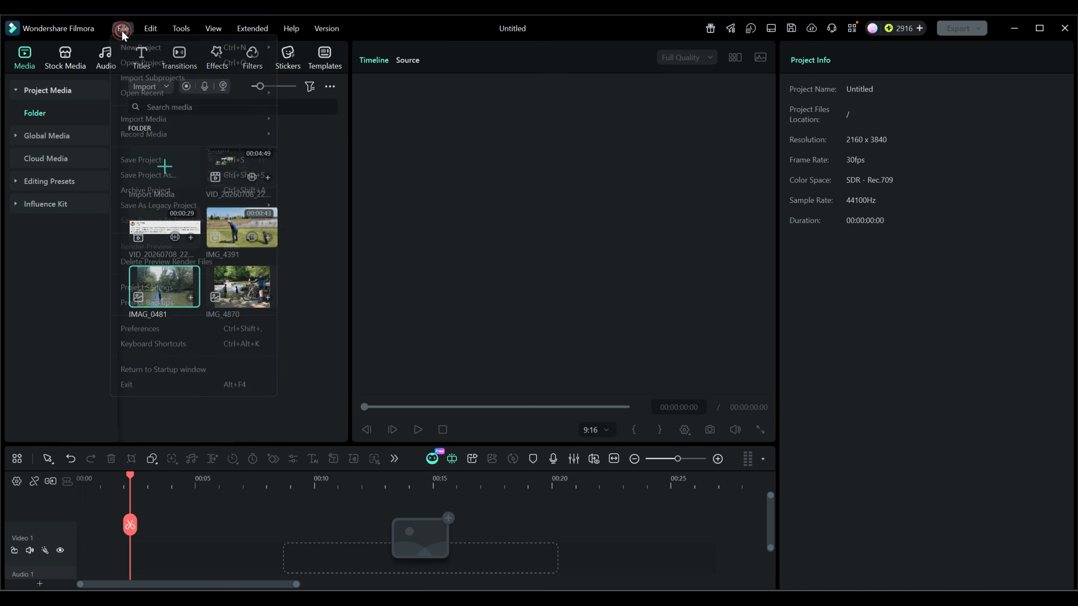
pyautogui.click(128, 329)
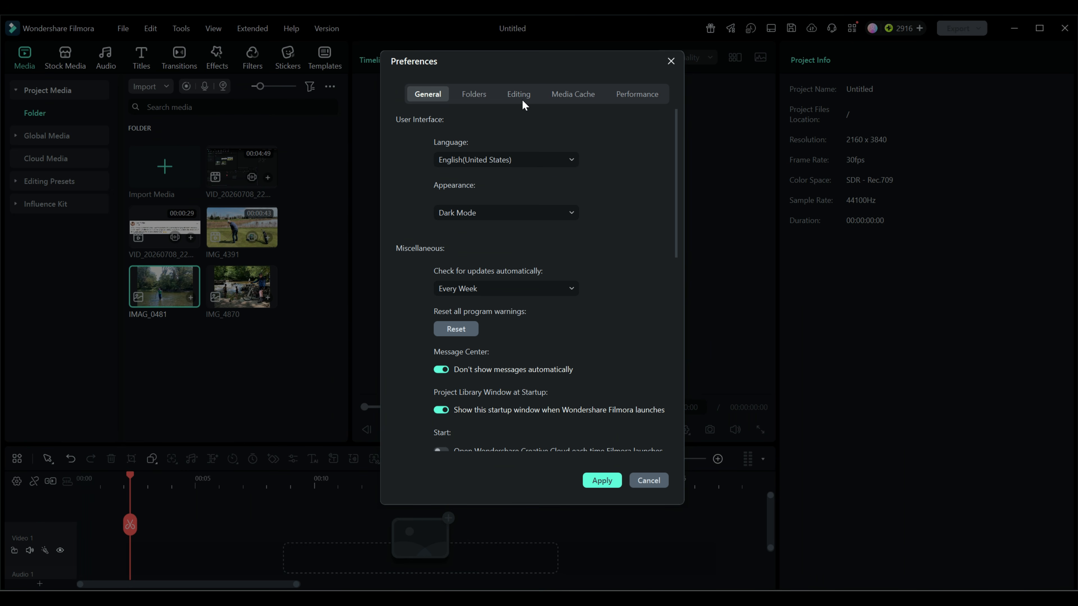
pyautogui.click(523, 94)
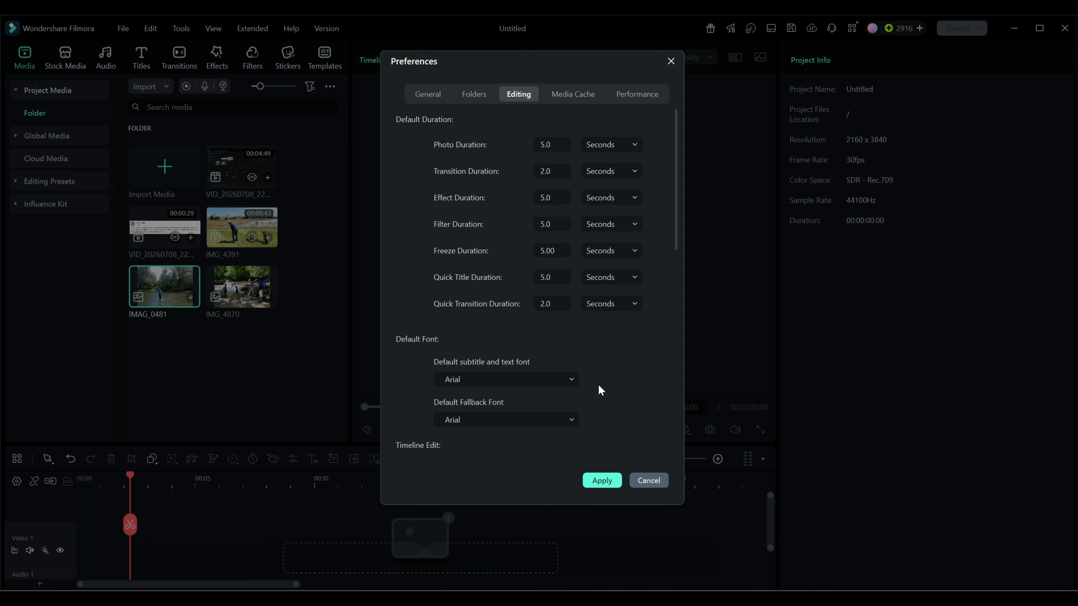
pyautogui.scroll(-5, 606, 360)
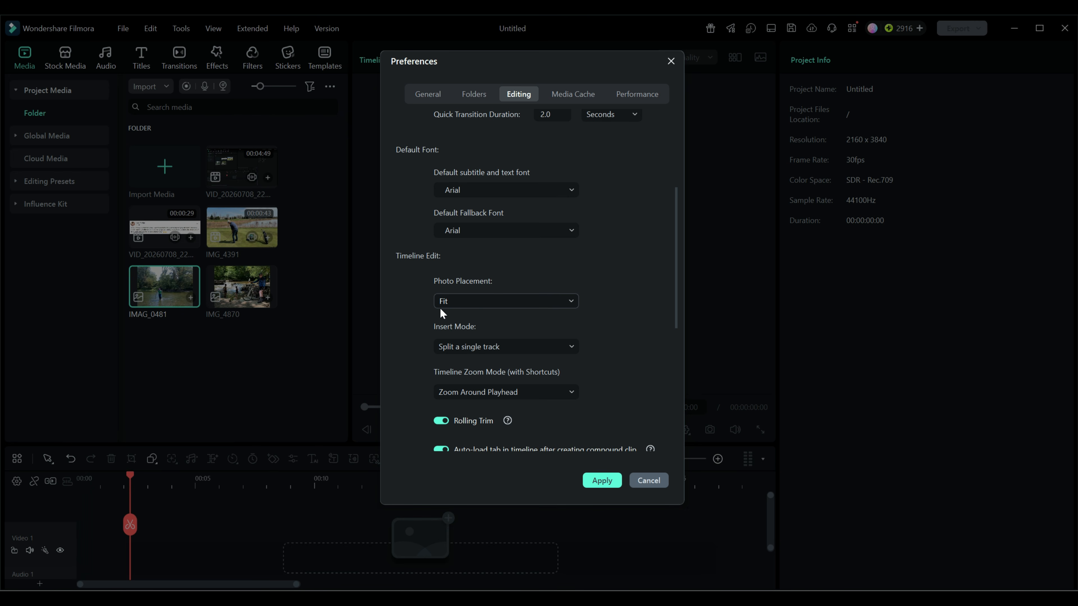
pyautogui.click(572, 301)
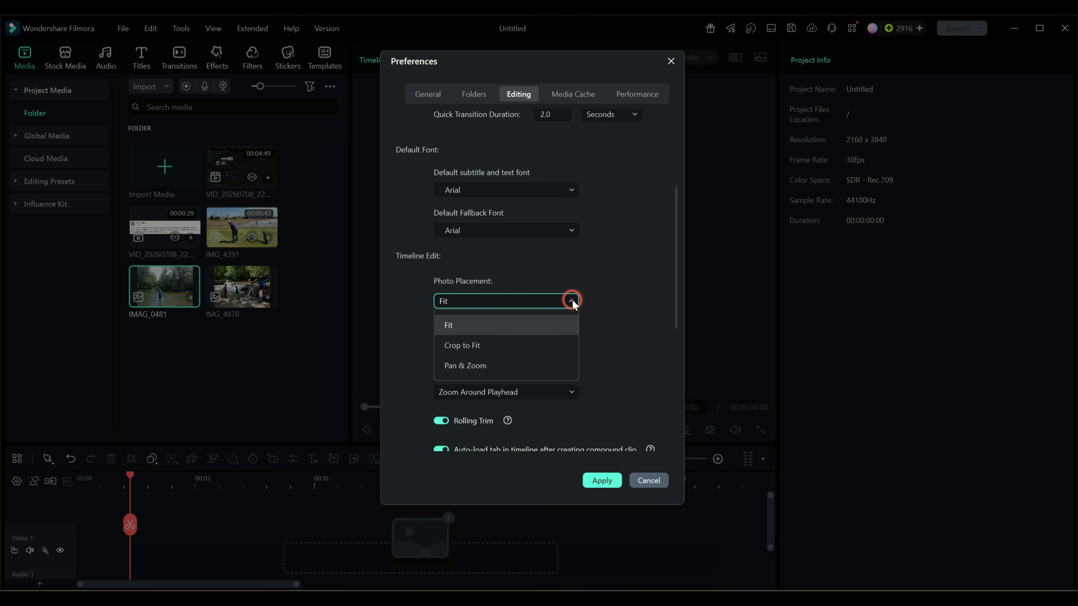
pyautogui.click(480, 346)
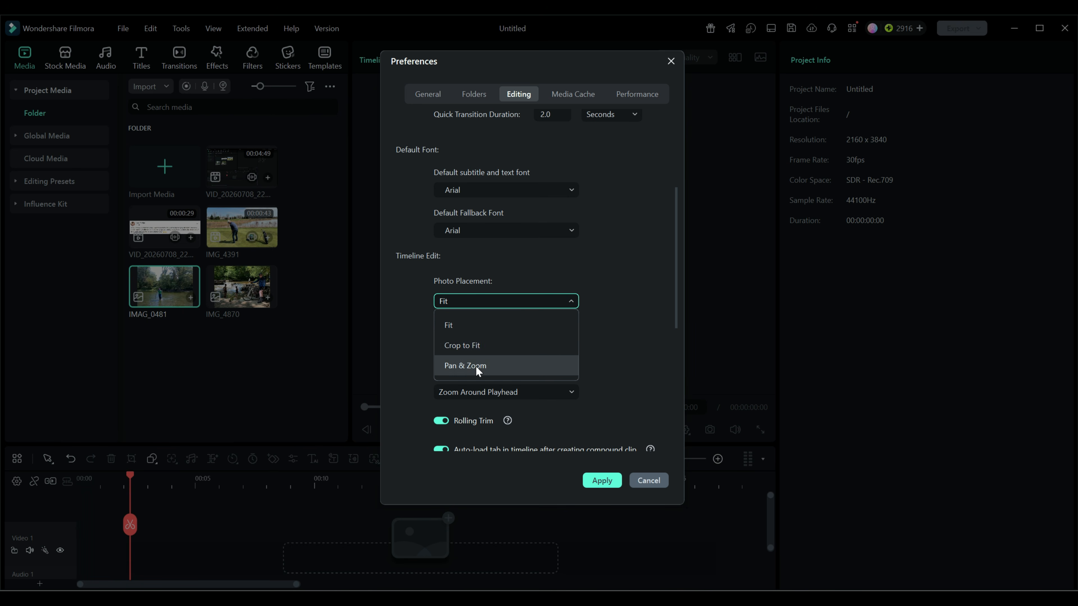
pyautogui.click(596, 483)
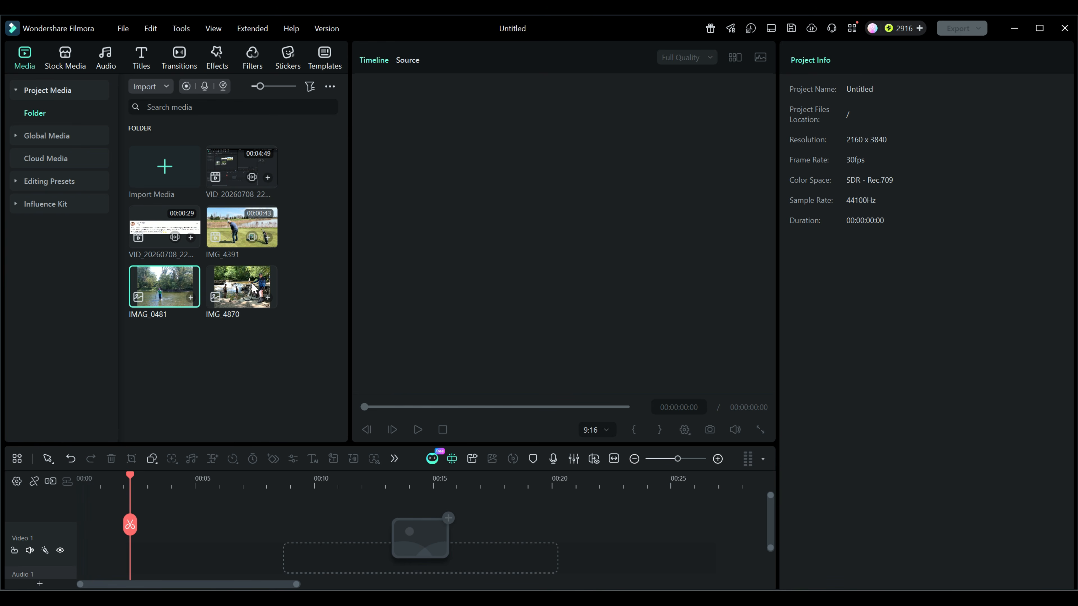
# Step: Add the IMG_4870 photo to the timeline and shift its crop frame right to center the cyclist
pyautogui.moveTo(244, 287); pyautogui.dragTo(70, 548)
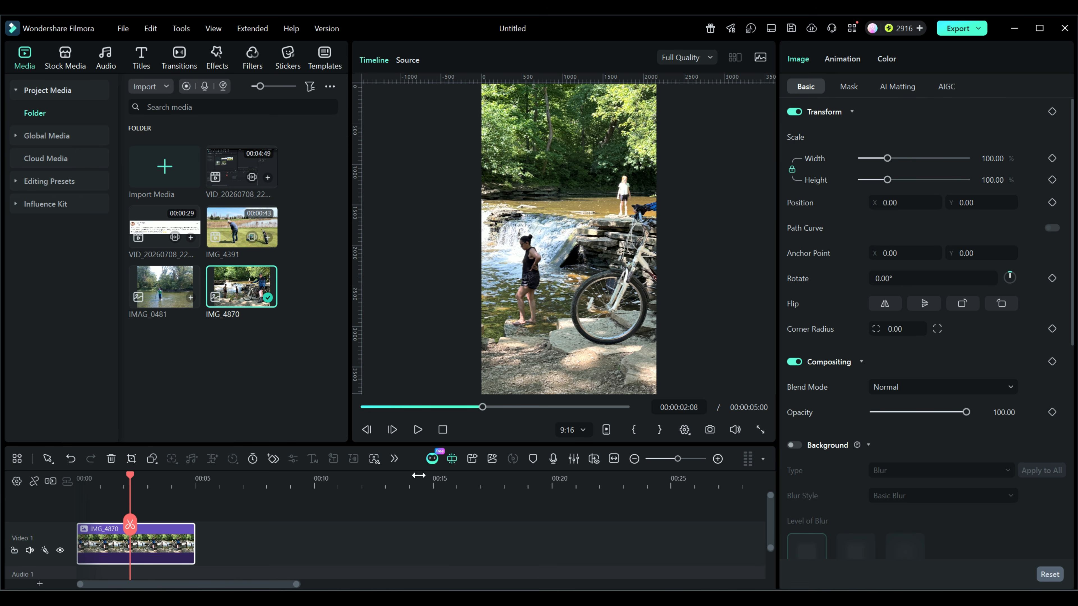
pyautogui.click(131, 459)
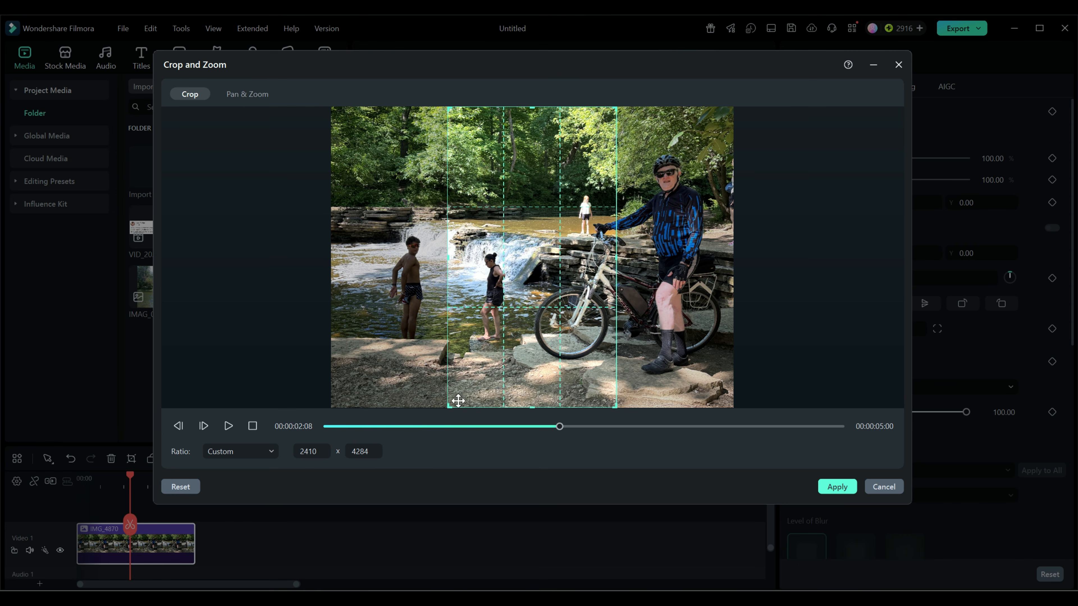
pyautogui.moveTo(506, 268); pyautogui.dragTo(623, 269)
pyautogui.click(830, 489)
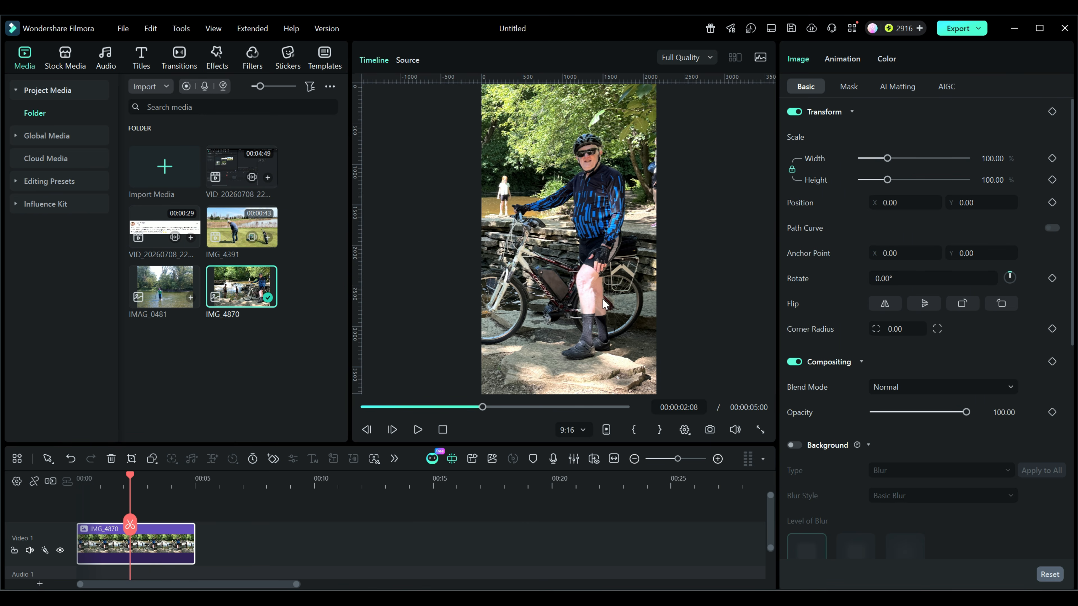
# Step: Delete the IMG_4870 clip from the timeline
pyautogui.press('Delete')
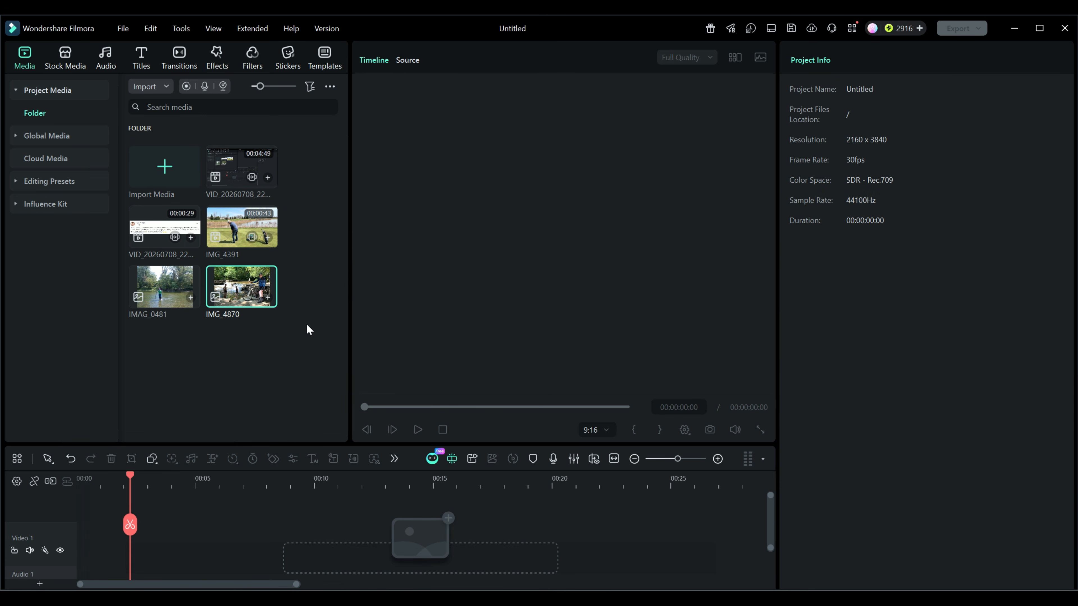
pyautogui.moveTo(242, 228); pyautogui.dragTo(77, 543)
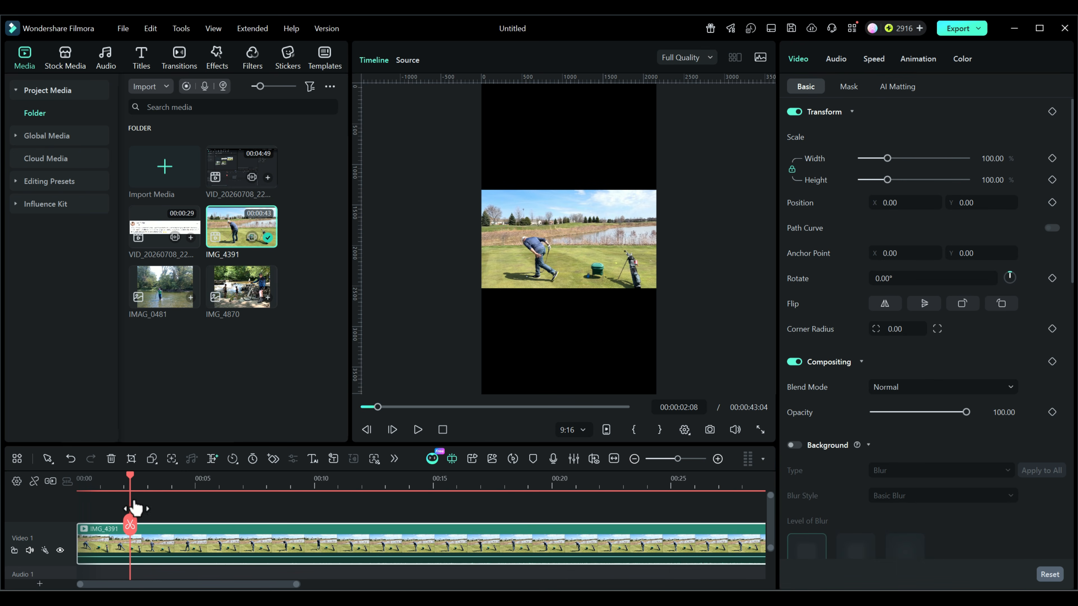
pyautogui.moveTo(132, 482)
pyautogui.mouseDown()
pyautogui.moveTo(84, 481)
pyautogui.moveTo(129, 481)
pyautogui.mouseUp()
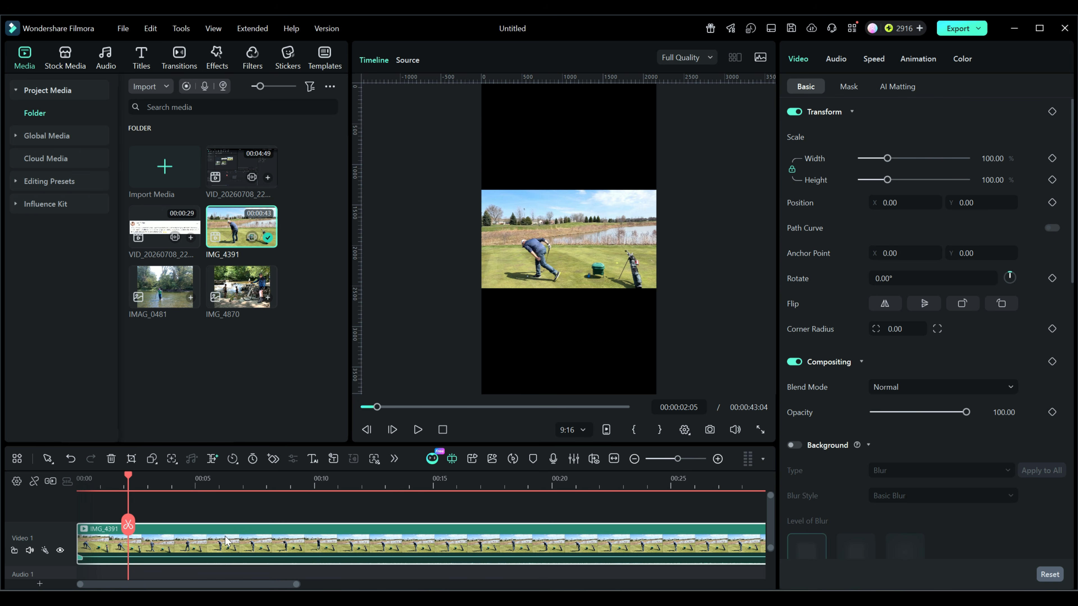
pyautogui.press('Delete')
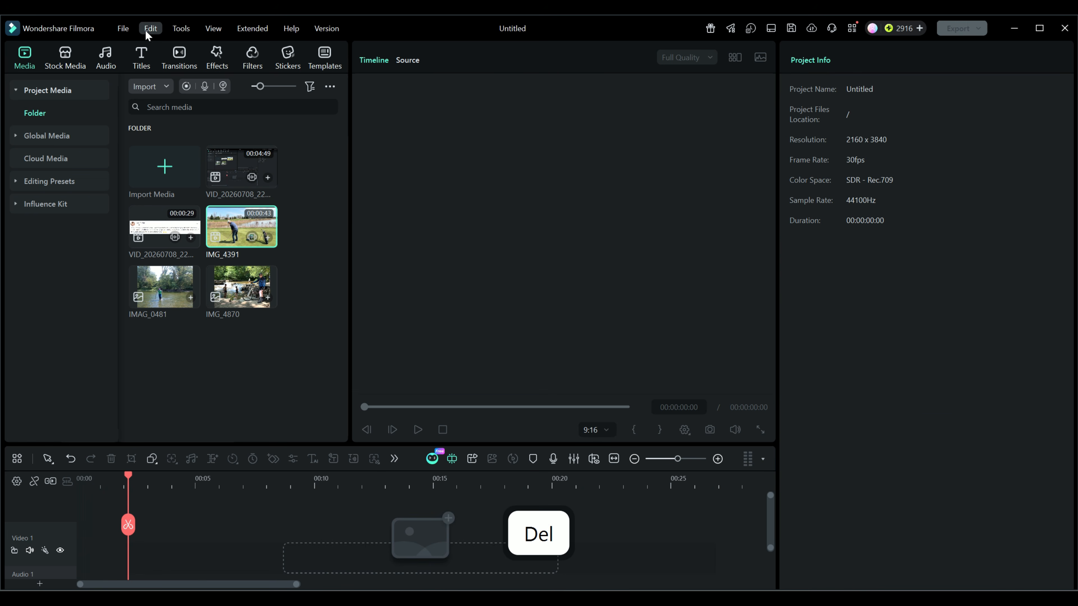
# Step: Reopen the Editing preferences and review the Photo Placement setting
pyautogui.click(129, 31)
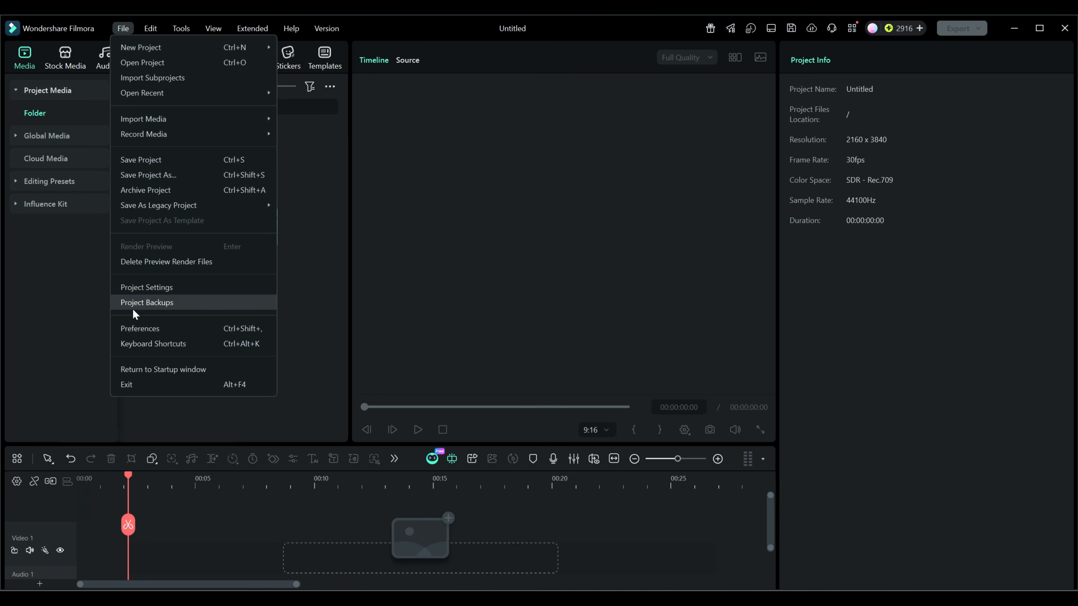
pyautogui.click(134, 330)
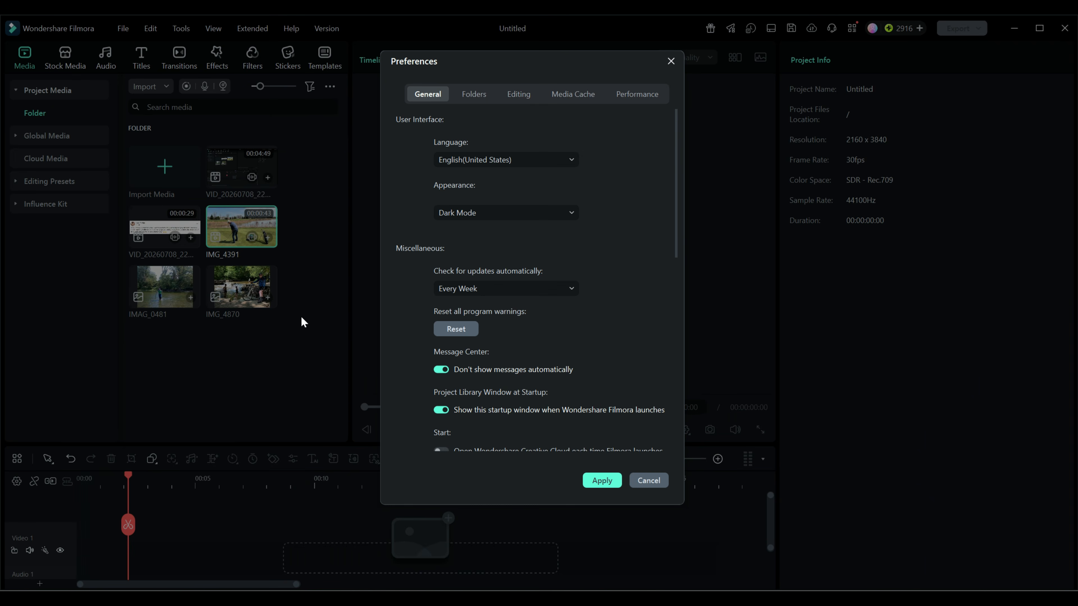
pyautogui.click(527, 95)
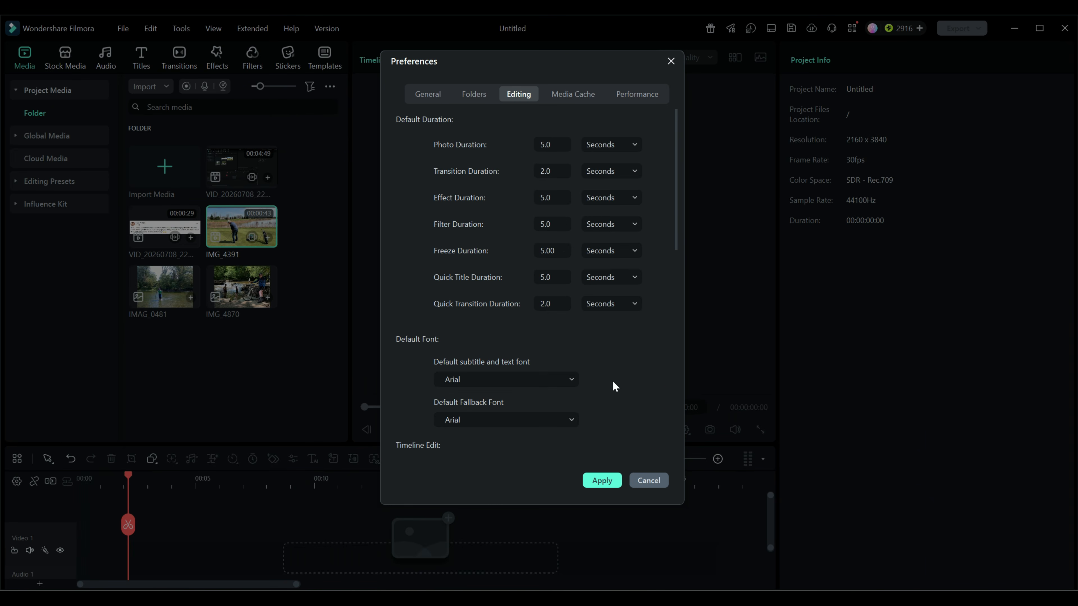
pyautogui.scroll(-3, 618, 377)
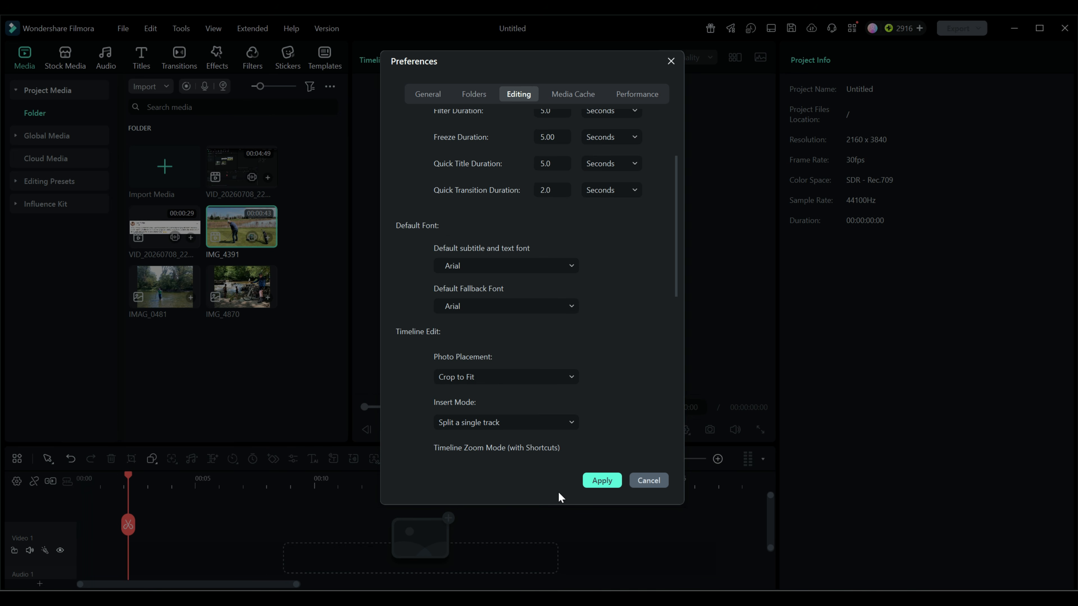
pyautogui.click(602, 481)
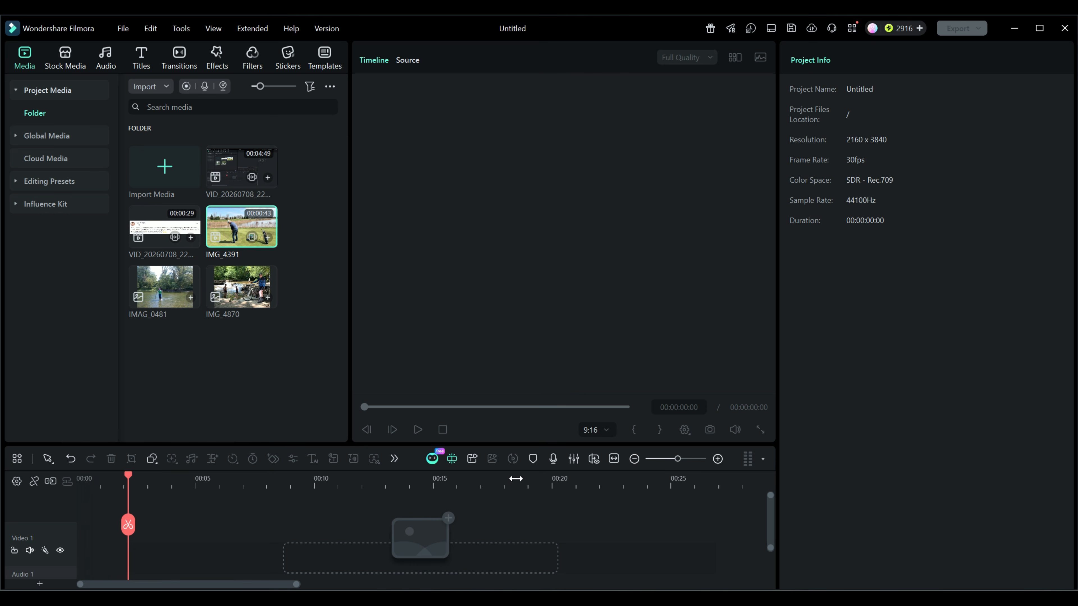
# Step: Add the IMG_4391 video to the timeline and apply Crop to Fit to it
pyautogui.moveTo(242, 231); pyautogui.dragTo(76, 545)
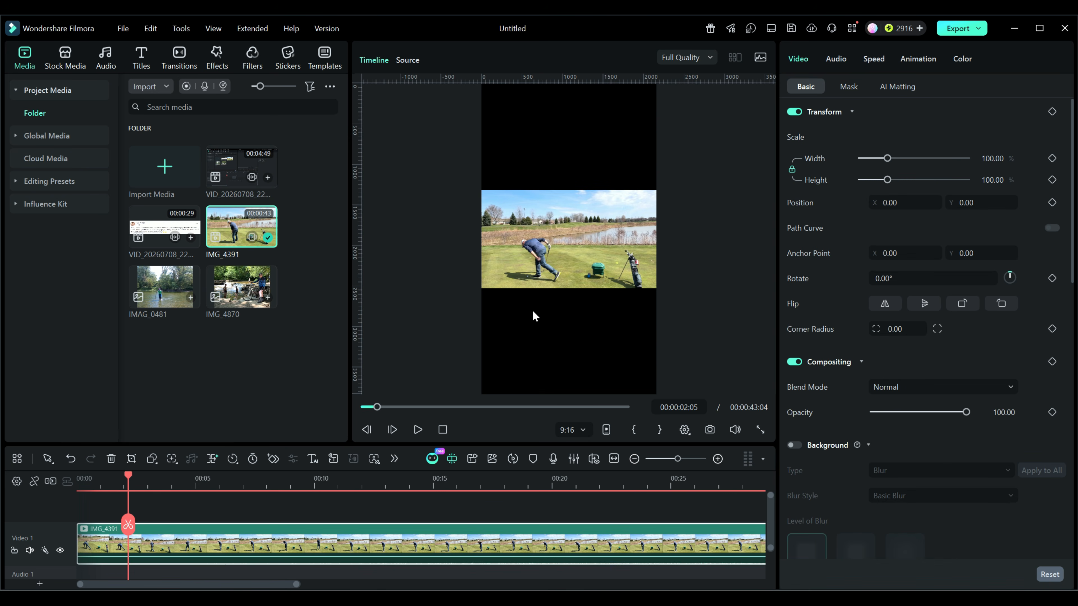
pyautogui.click(443, 429)
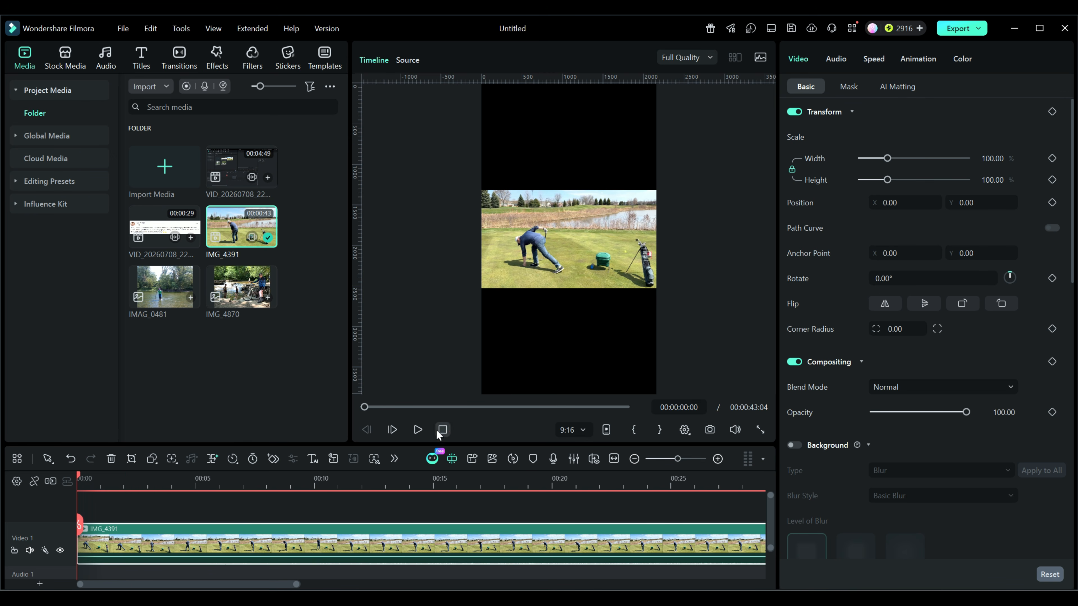
pyautogui.rightClick(276, 547)
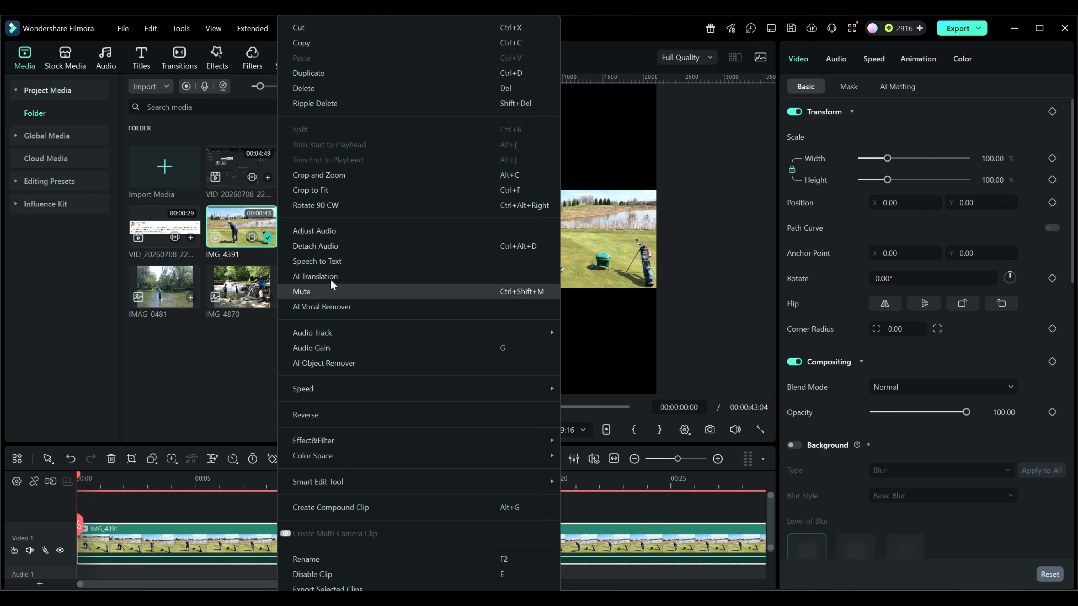
pyautogui.click(323, 189)
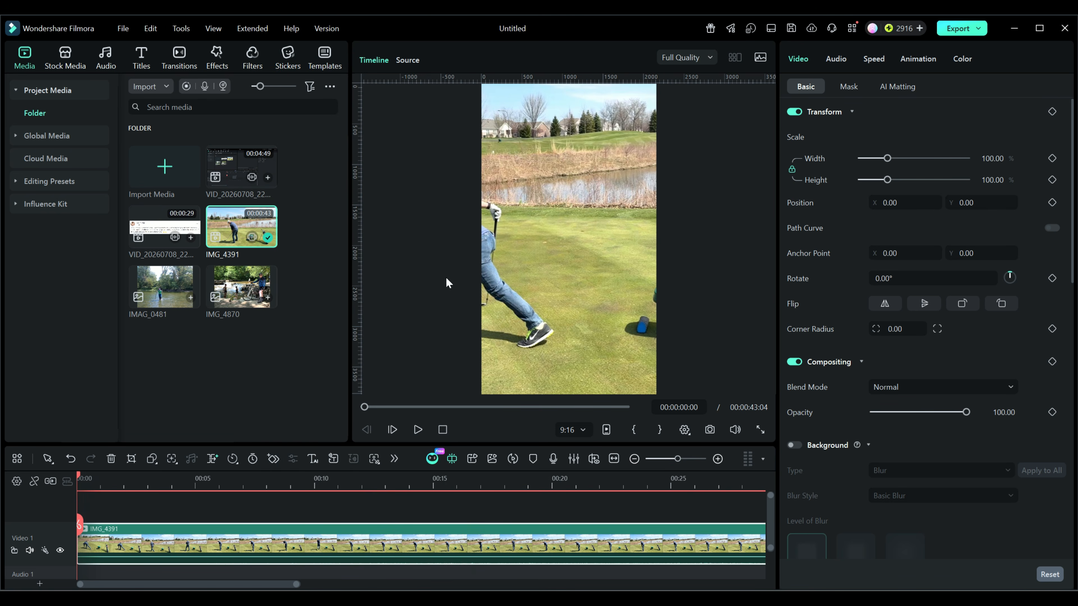
# Step: Shift the IMG_4391 crop frame left in Crop and Zoom to center the golfer
pyautogui.click(130, 459)
pyautogui.moveTo(563, 318); pyautogui.dragTo(465, 318)
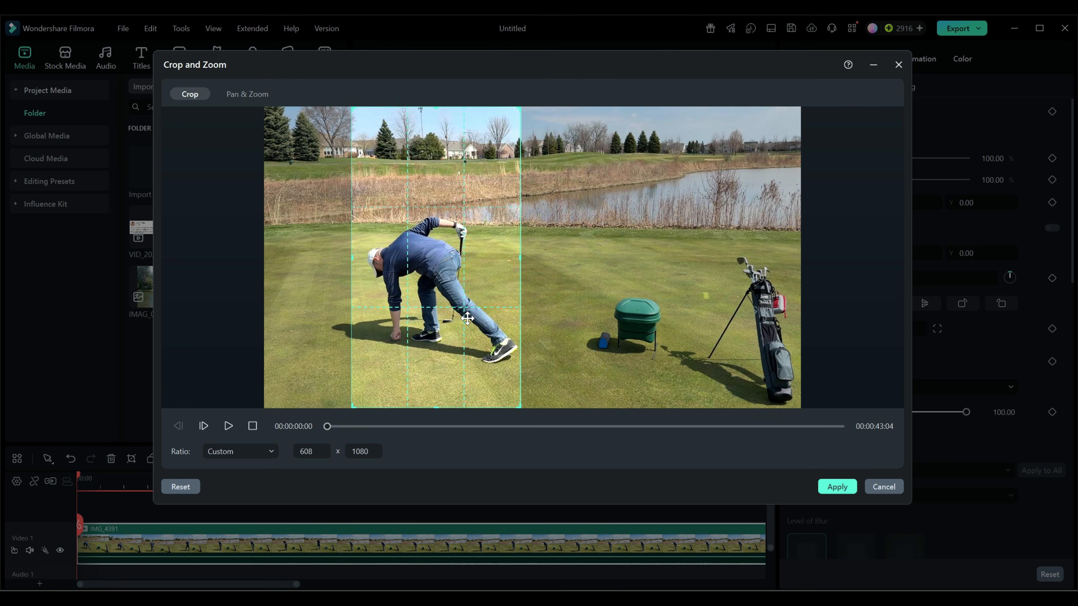
pyautogui.click(830, 487)
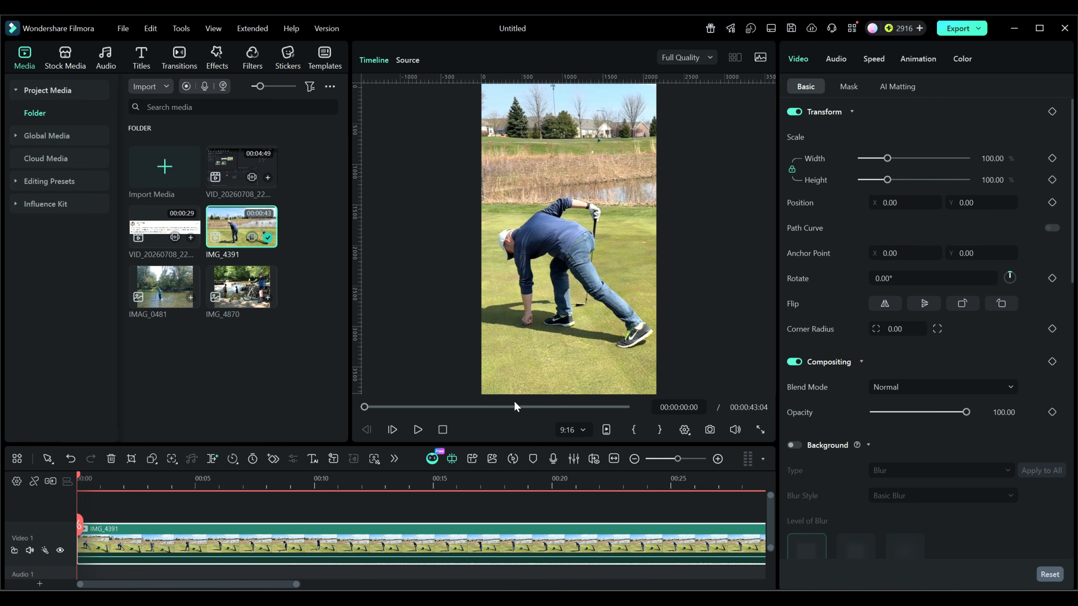
pyautogui.moveTo(491, 443); pyautogui.dragTo(490, 454)
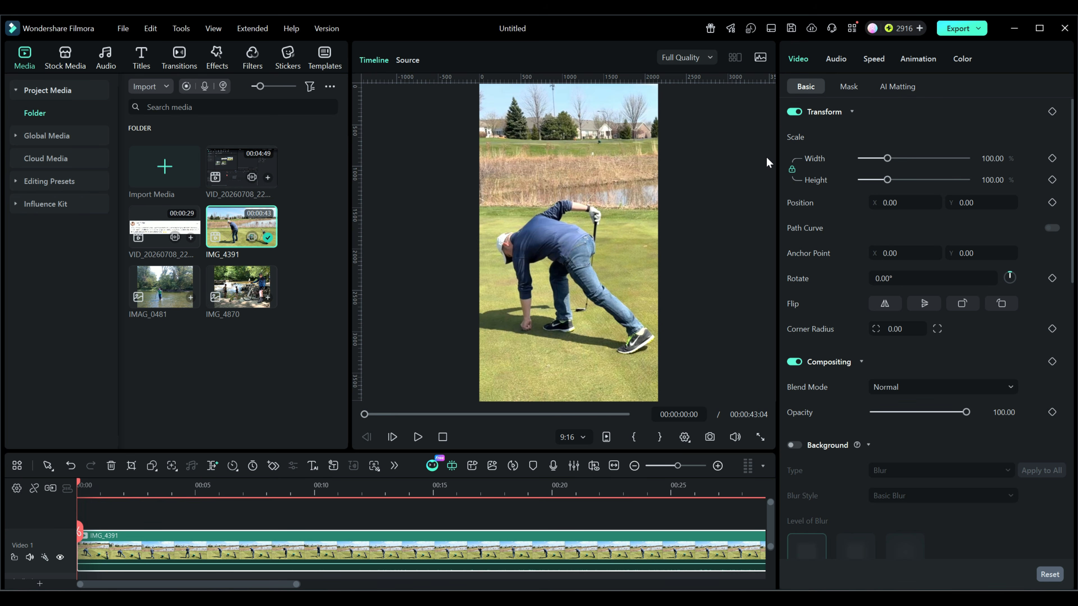
# Step: Open the export settings and choose a Custom preset with 4096*2160 resolution
pyautogui.click(964, 29)
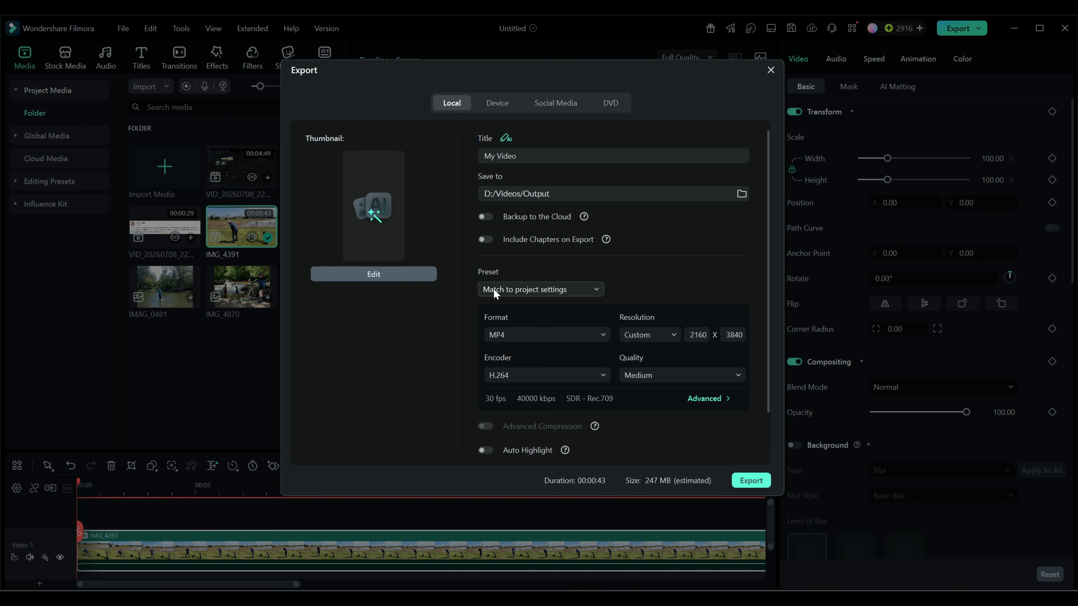
pyautogui.click(591, 289)
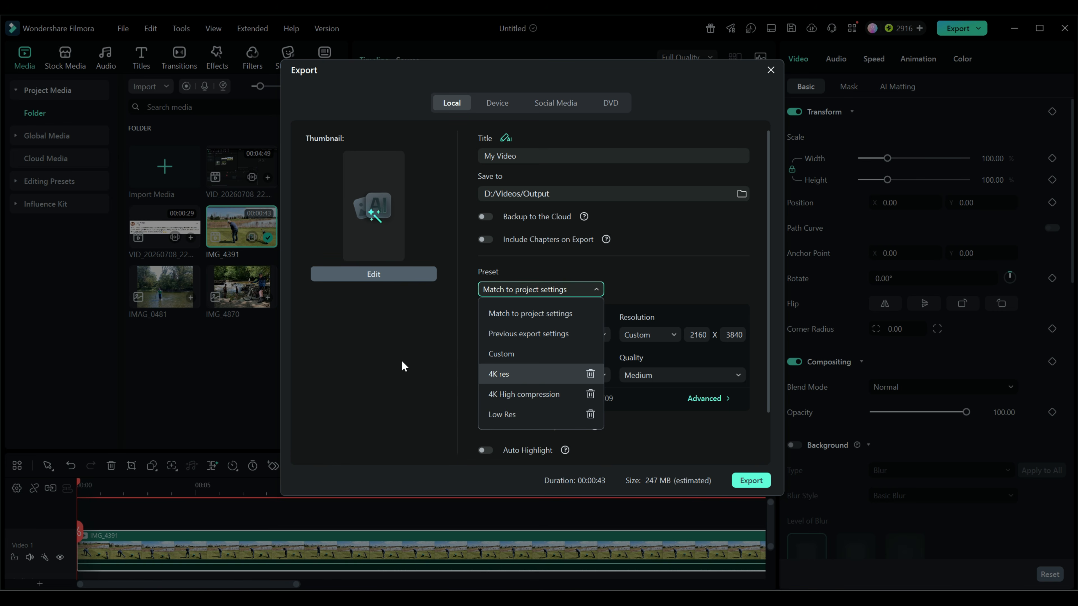
pyautogui.click(507, 353)
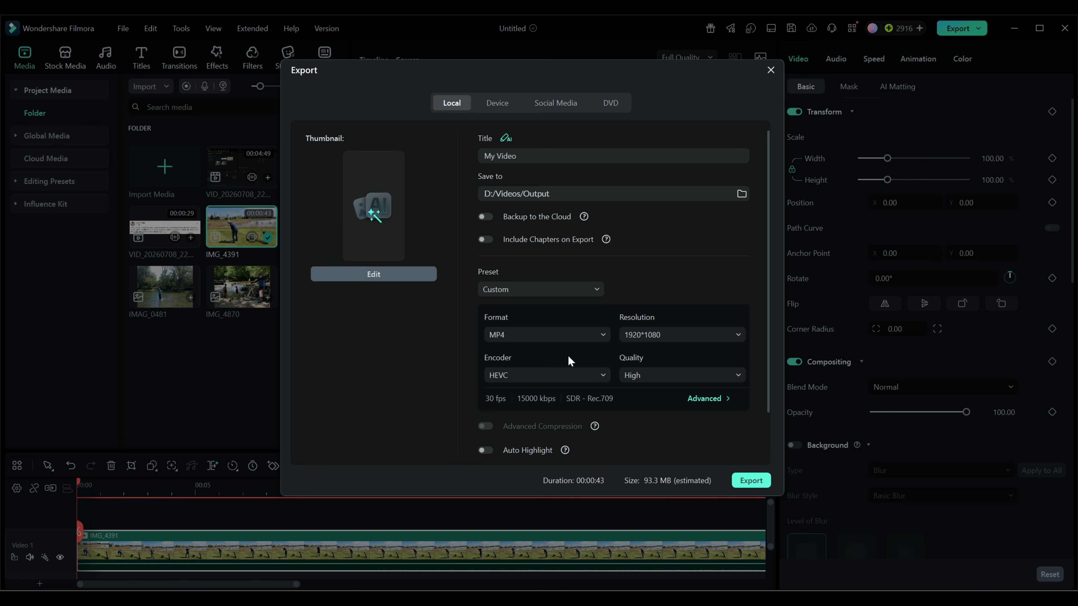
pyautogui.click(735, 334)
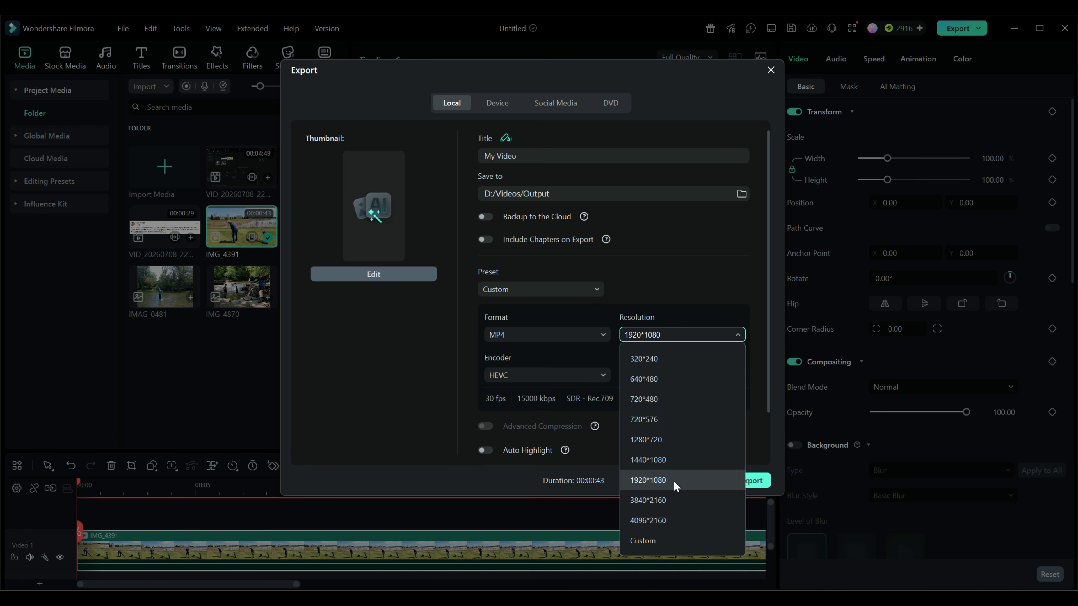
pyautogui.click(657, 519)
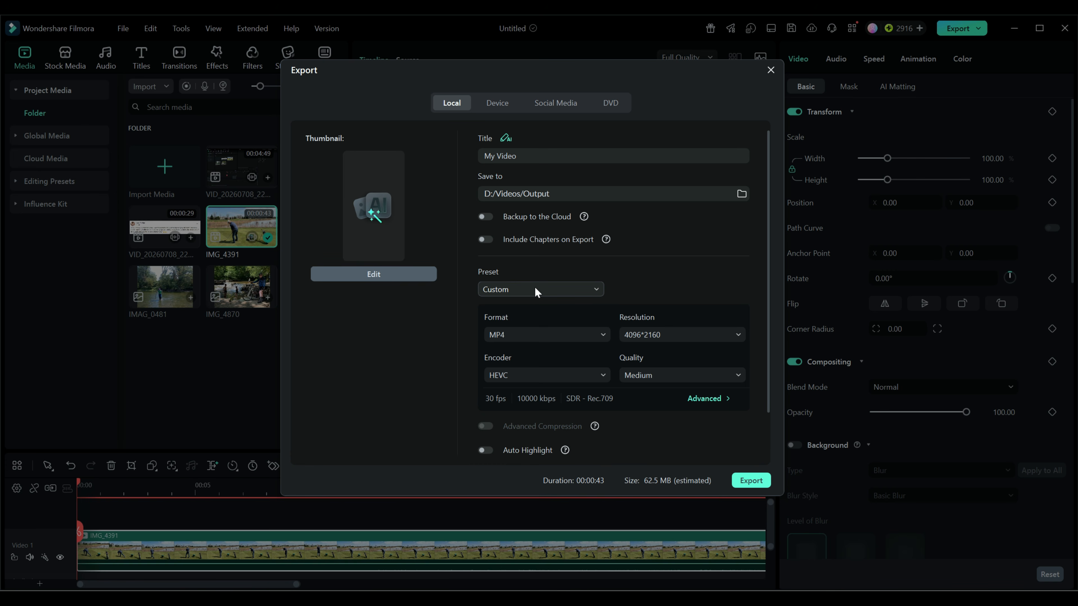
# Step: Open the Advanced export settings and examine the encoder options
pyautogui.click(709, 398)
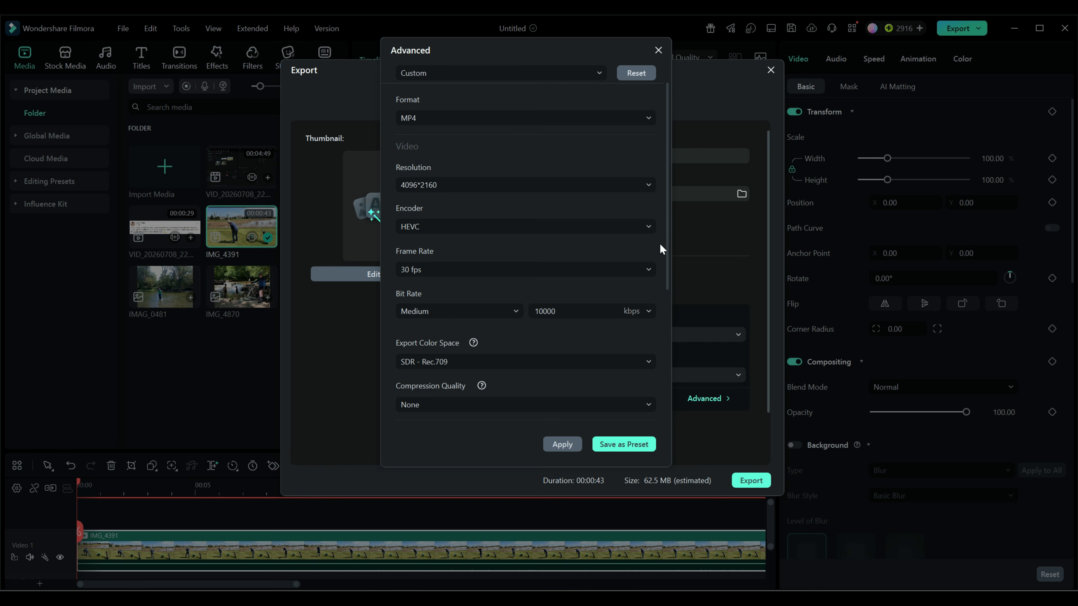
pyautogui.click(646, 225)
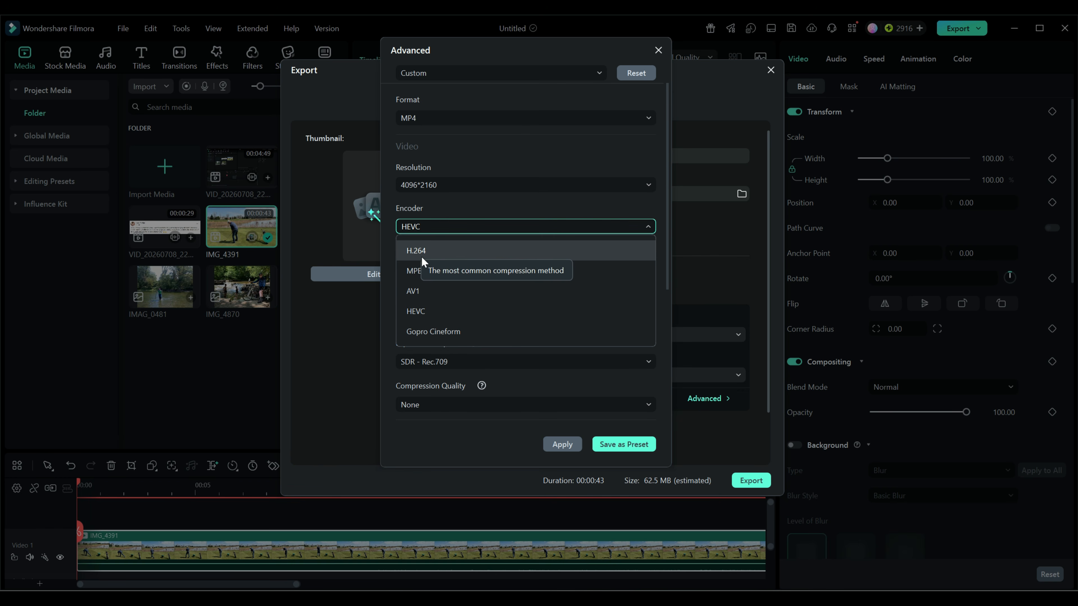
pyautogui.click(648, 224)
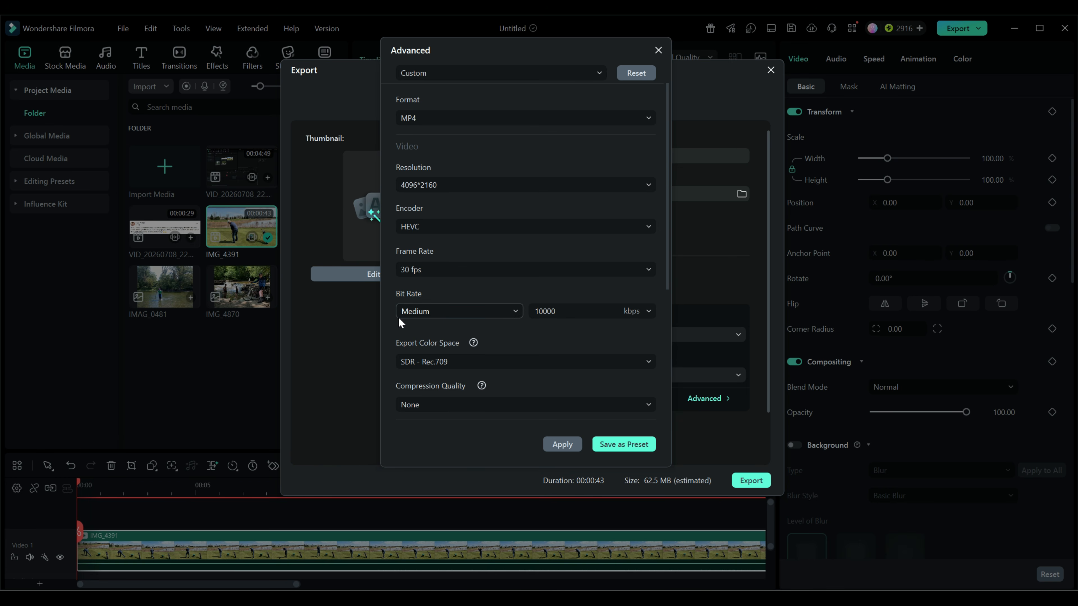
# Step: Set the bit rate to High in the Advanced export settings and apply it
pyautogui.click(517, 312)
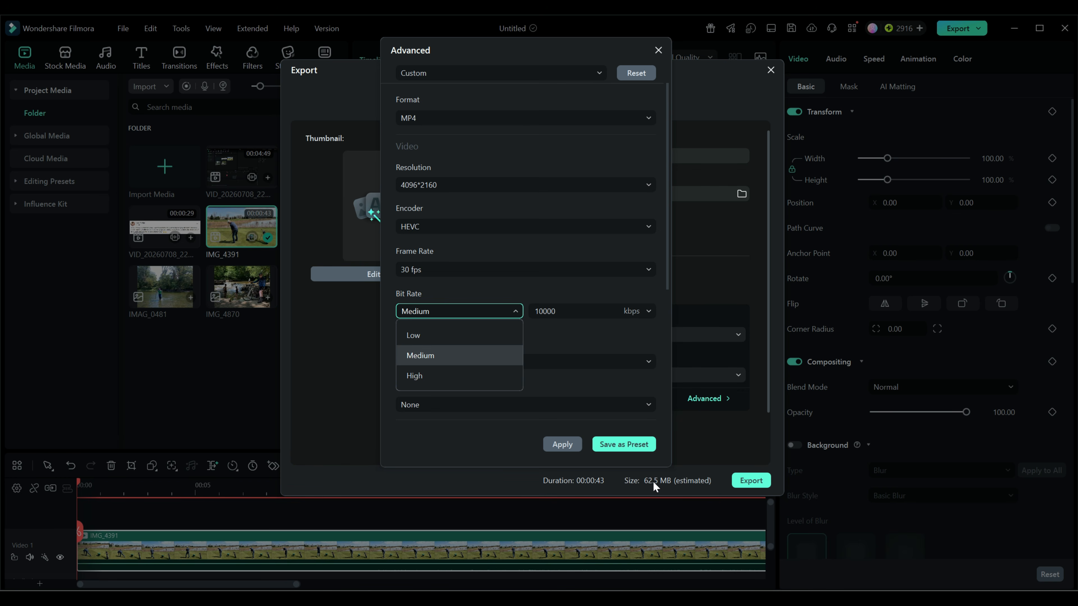
pyautogui.click(414, 376)
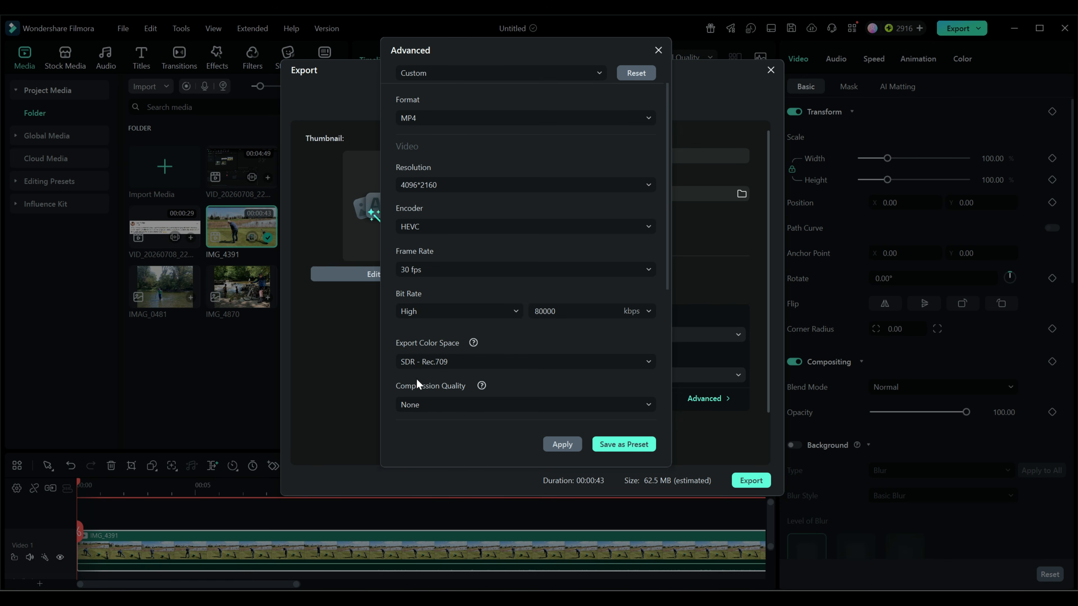
pyautogui.click(562, 444)
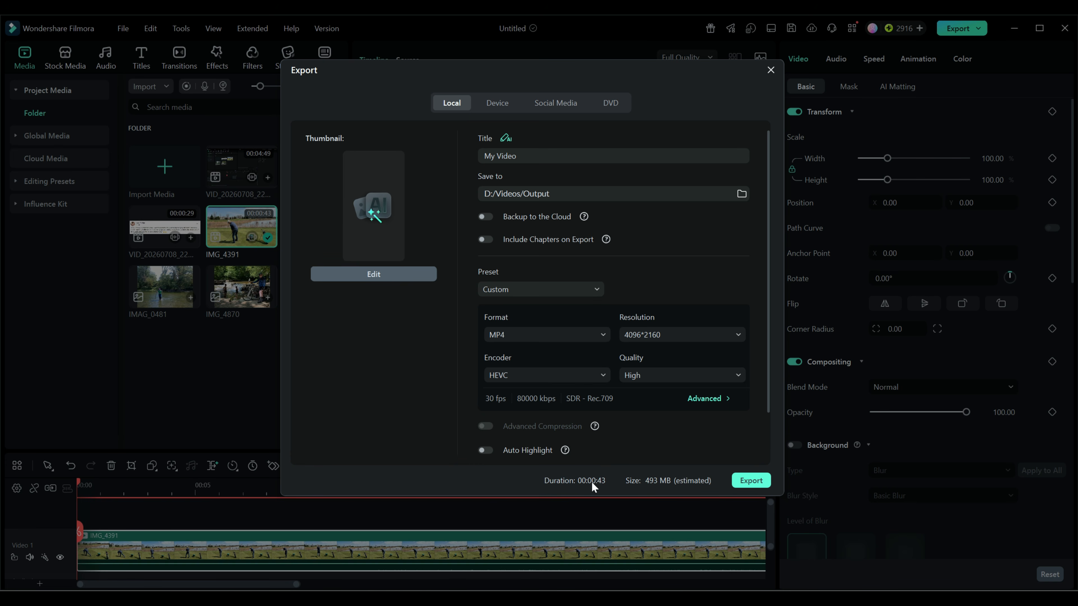
# Step: Switch the export encoder to H.264 and set the quality to High
pyautogui.click(675, 376)
pyautogui.click(676, 375)
pyautogui.click(601, 374)
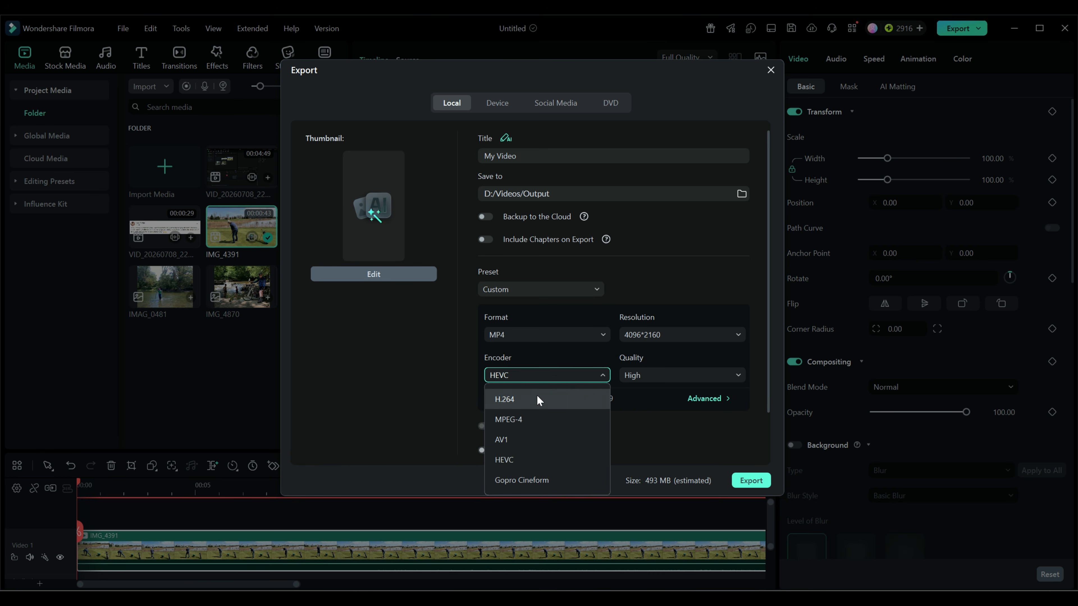
pyautogui.click(525, 402)
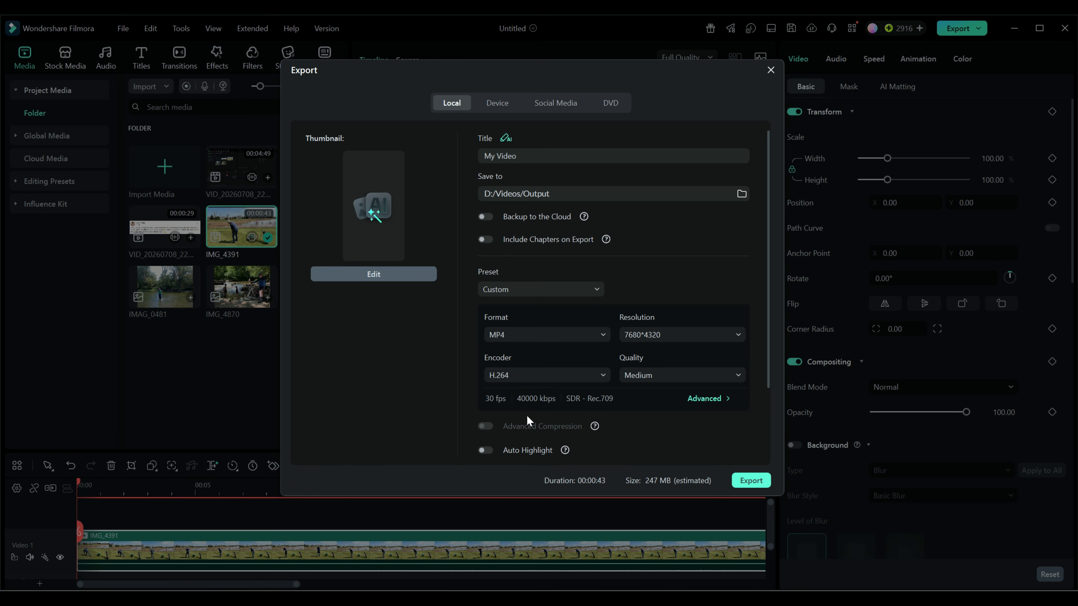
pyautogui.click(689, 380)
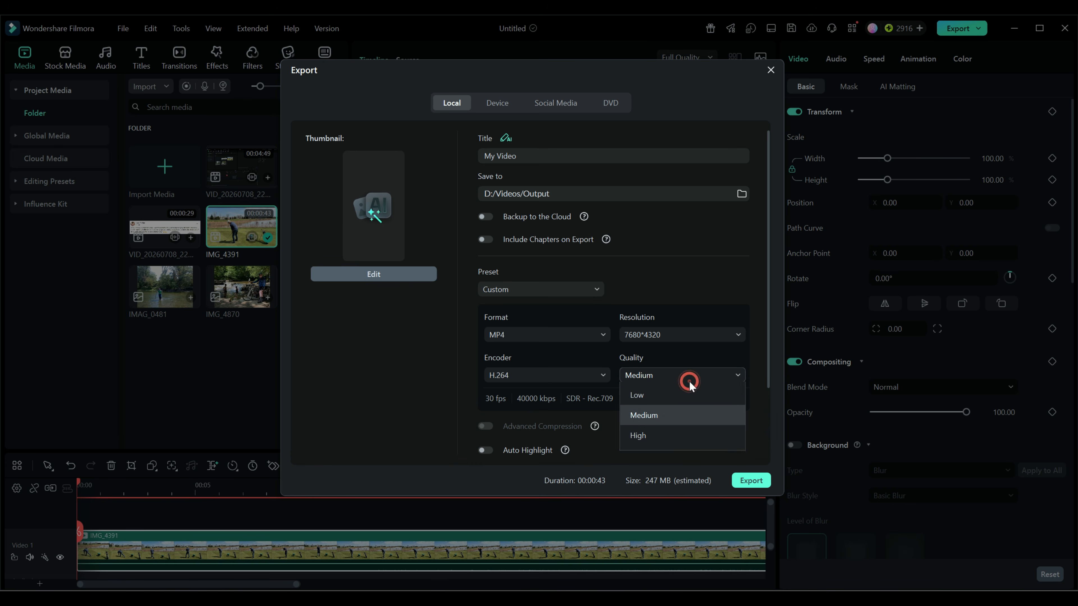
pyautogui.click(641, 443)
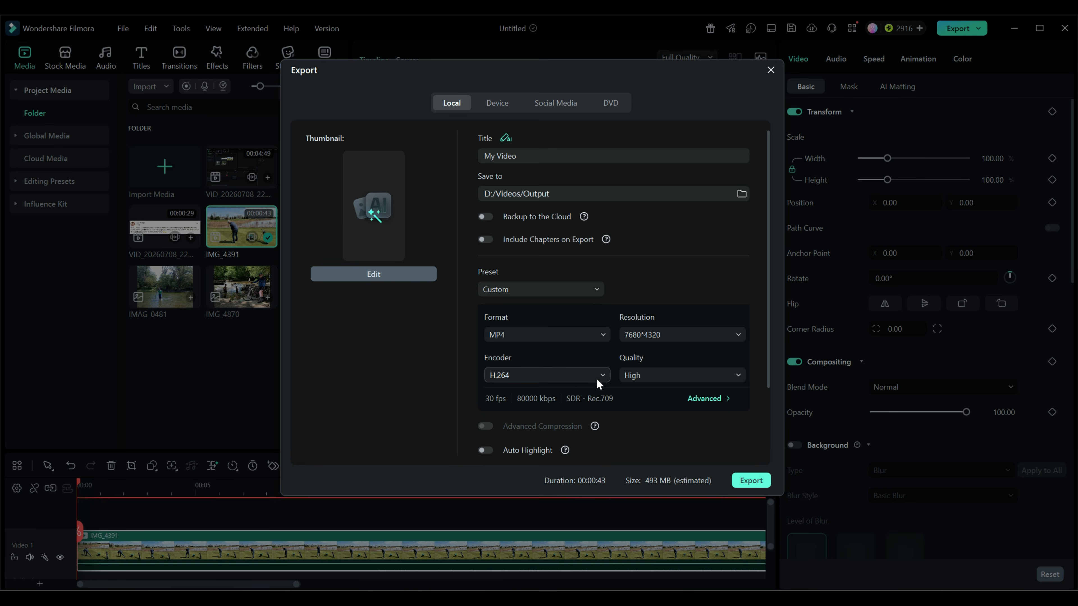
# Step: Change the export encoder to MPEG-4 and set the quality to High
pyautogui.click(604, 376)
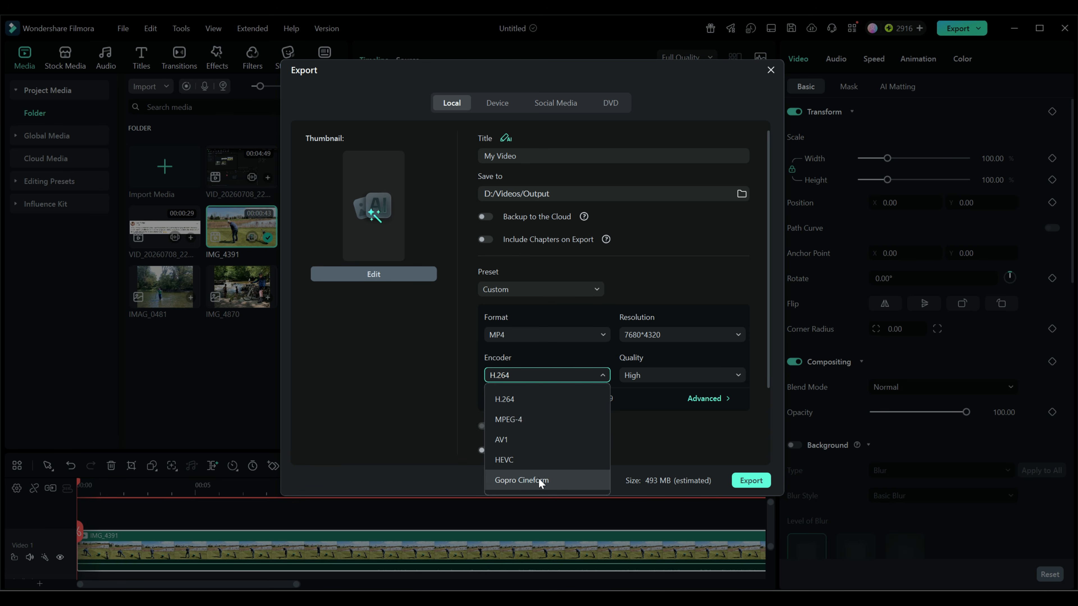
pyautogui.click(512, 419)
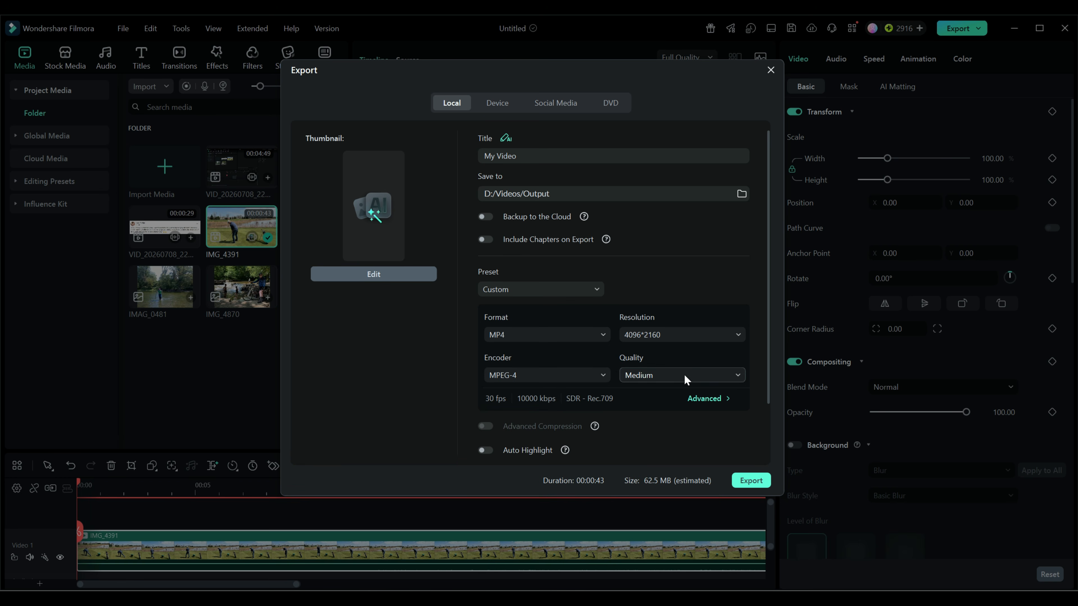
pyautogui.click(739, 374)
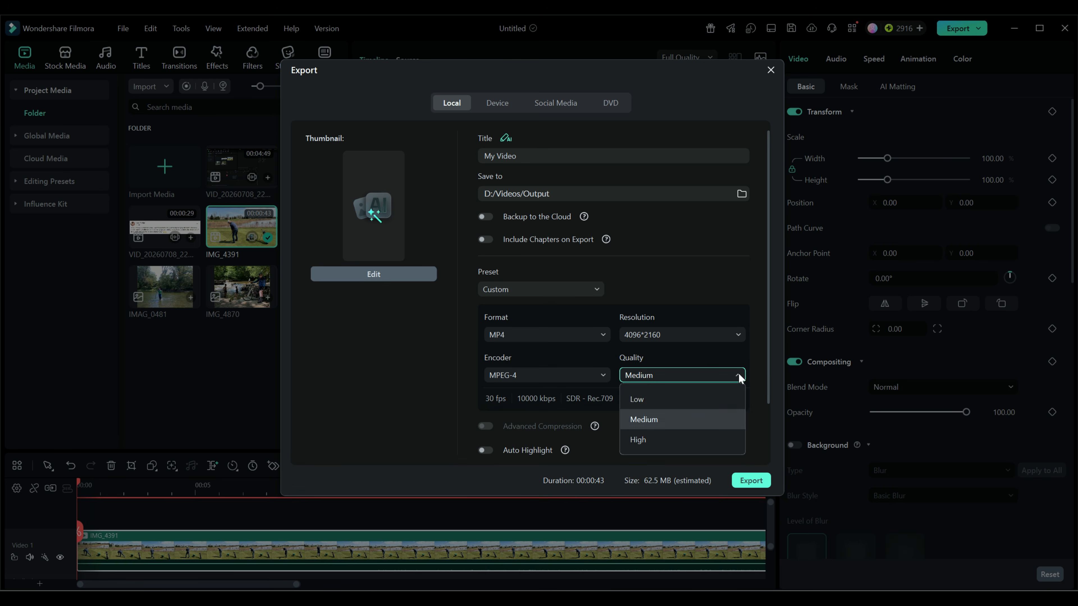
pyautogui.click(648, 439)
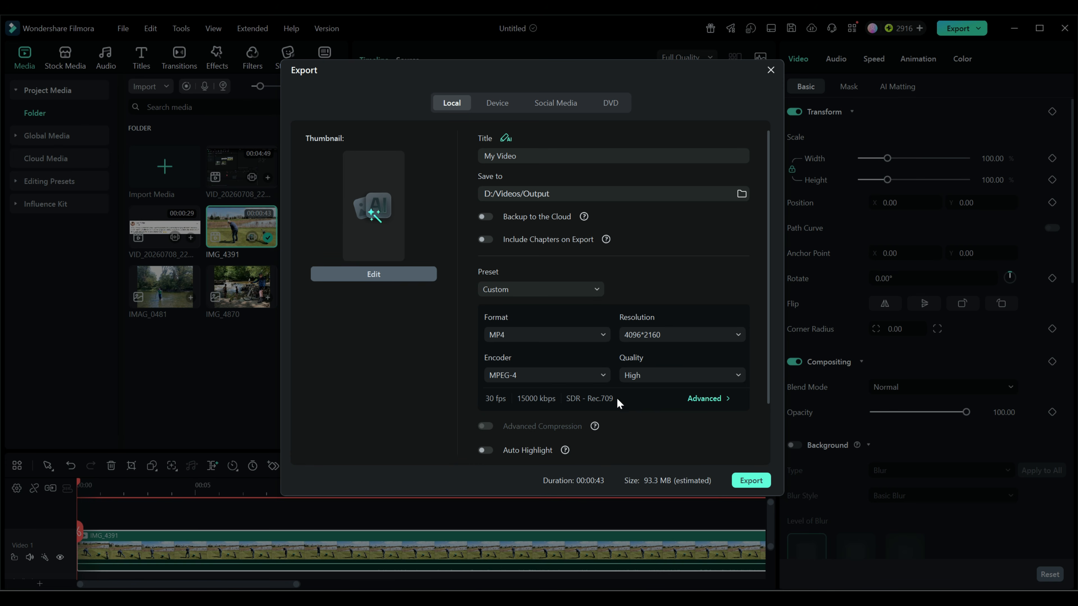
# Step: Review the resolution options and the Advanced settings for the MPEG-4 export
pyautogui.click(680, 337)
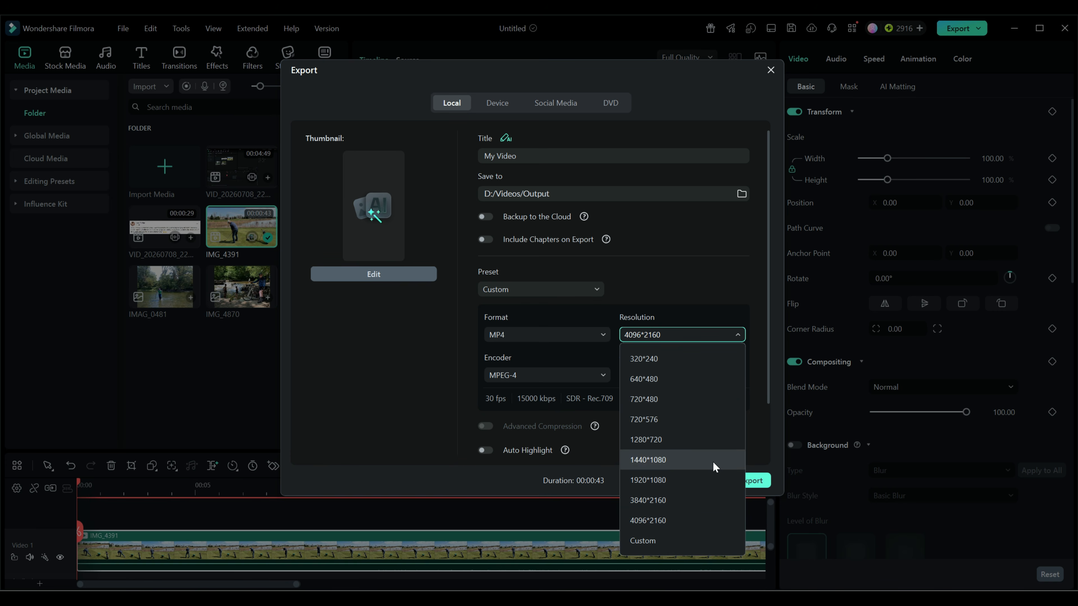
pyautogui.click(756, 437)
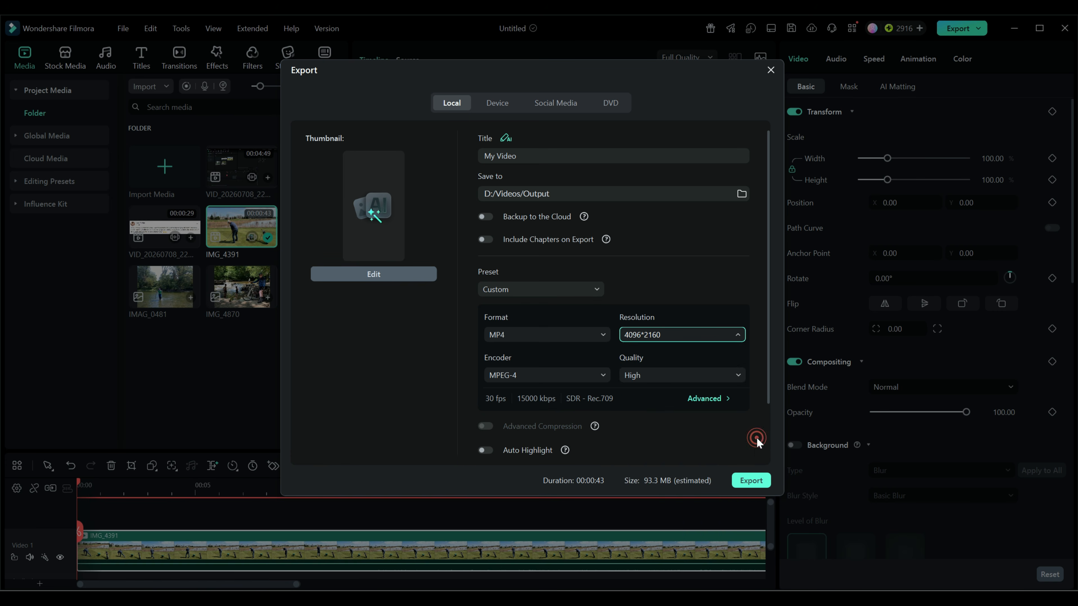
pyautogui.click(708, 398)
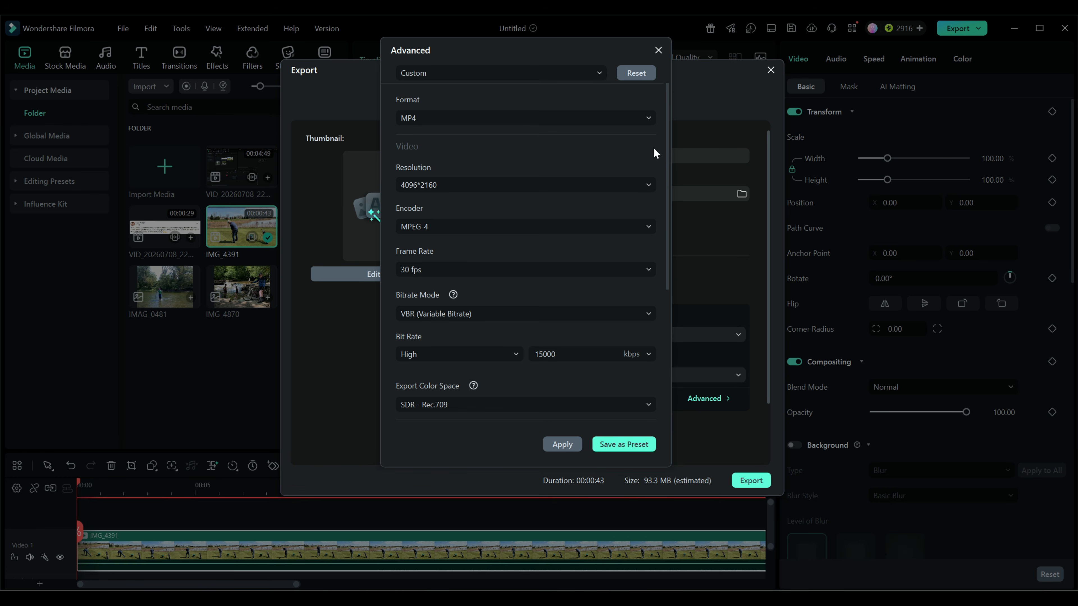
pyautogui.click(657, 51)
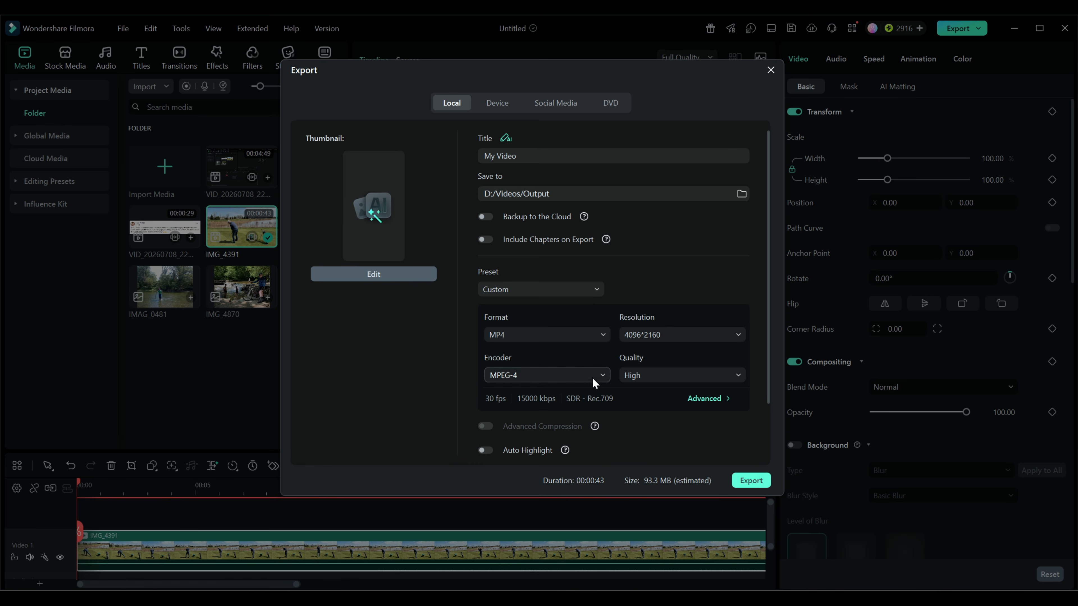
# Step: Set the export encoder back to HEVC
pyautogui.click(603, 376)
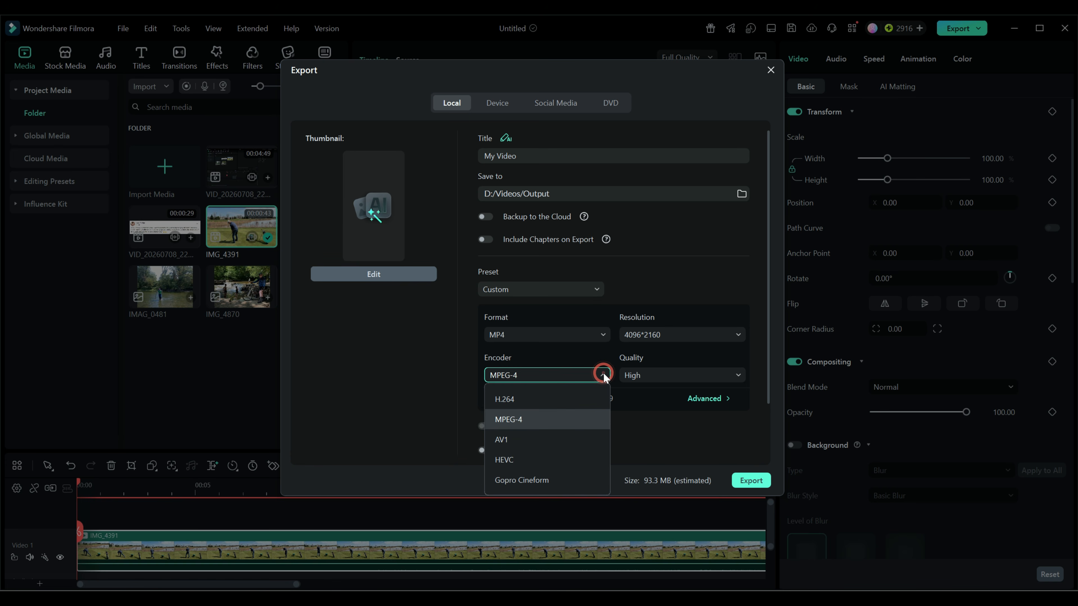
pyautogui.click(512, 461)
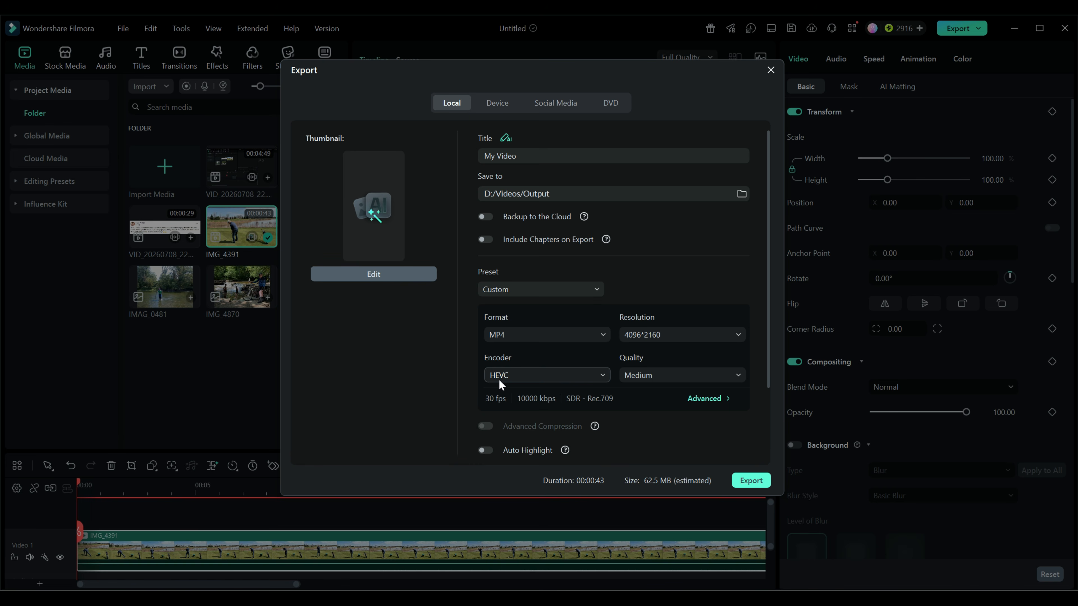
# Step: Browse the list of export formats, keep MP4, and close the Export window
pyautogui.click(516, 335)
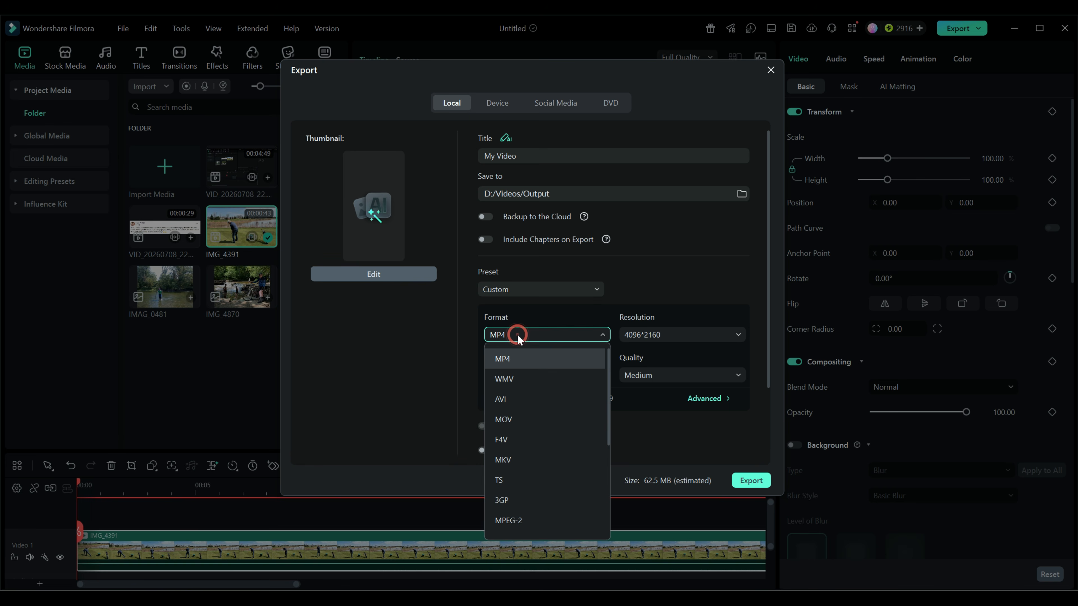
pyautogui.scroll(-5, 529, 387)
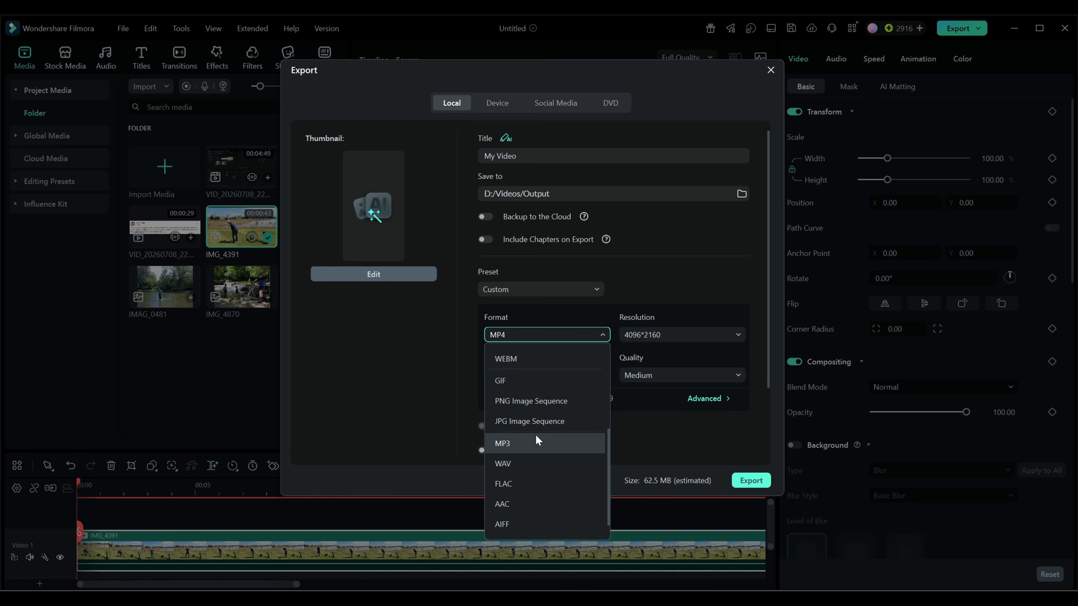
pyautogui.scroll(5, 534, 429)
pyautogui.click(516, 354)
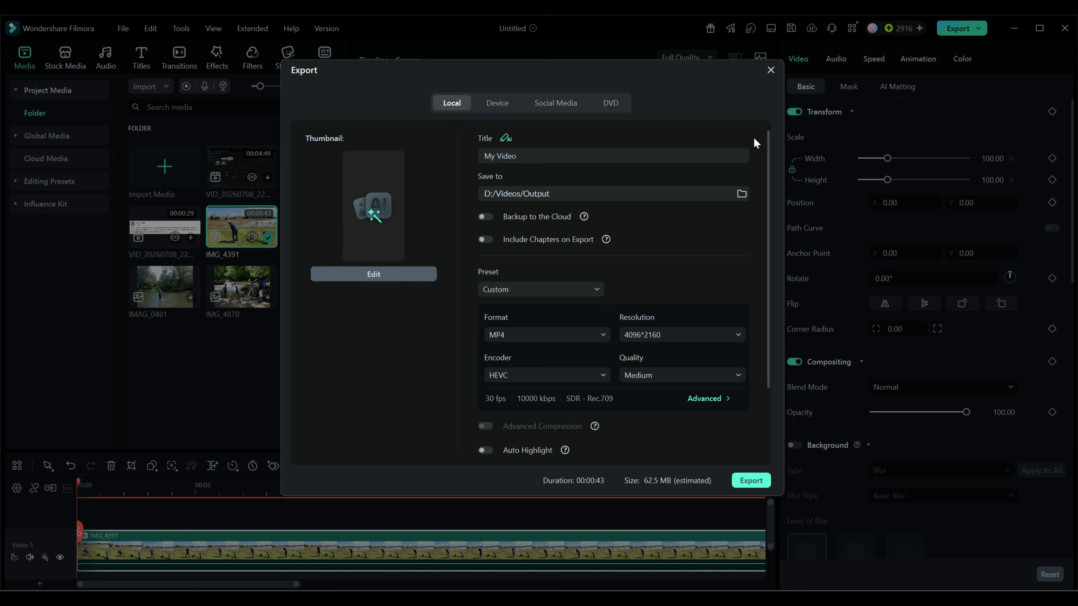
pyautogui.click(771, 70)
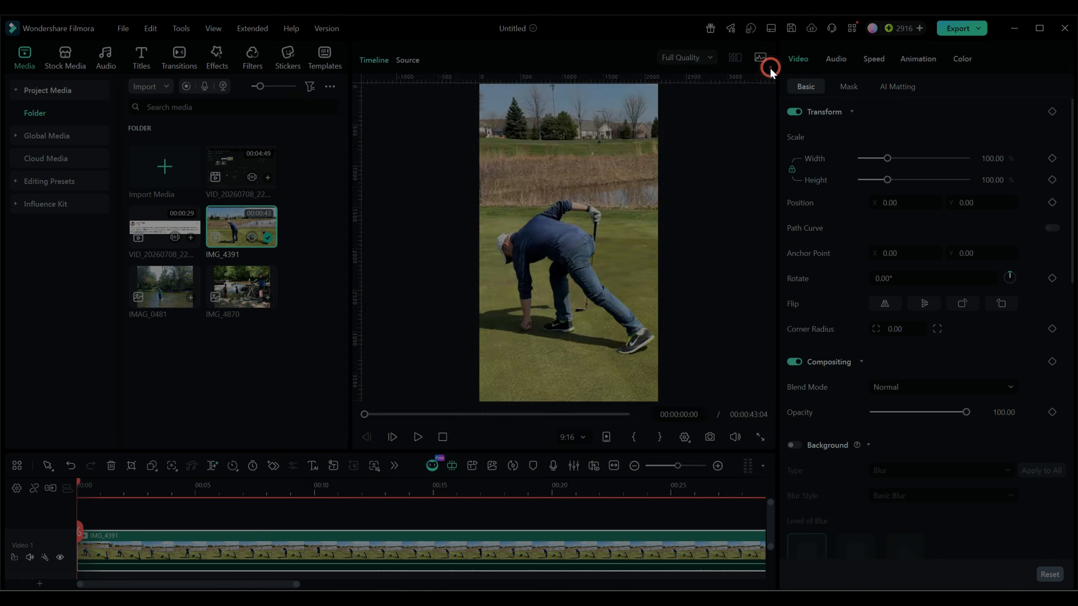